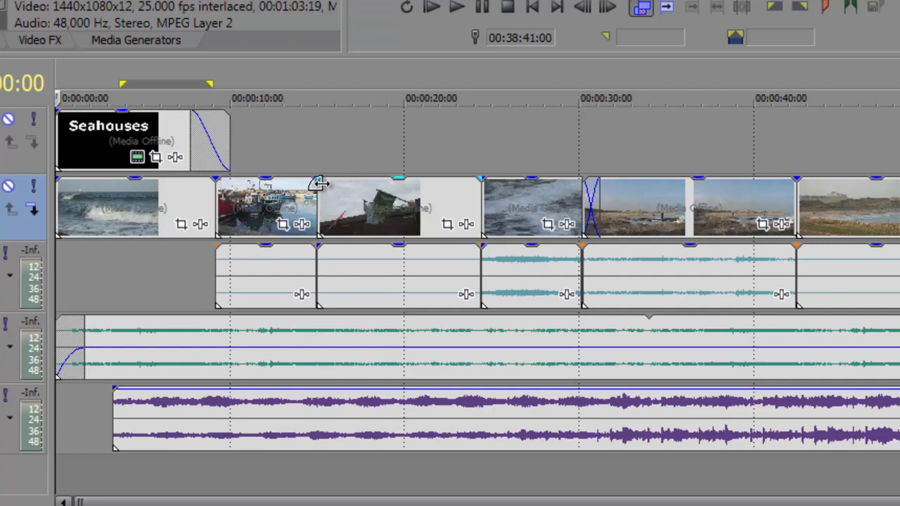
- Try a fade-in on the flags clip that starts at 00:00:15:00, play it back, and remove the fade again
left_click_drag(318, 181, 386, 181)
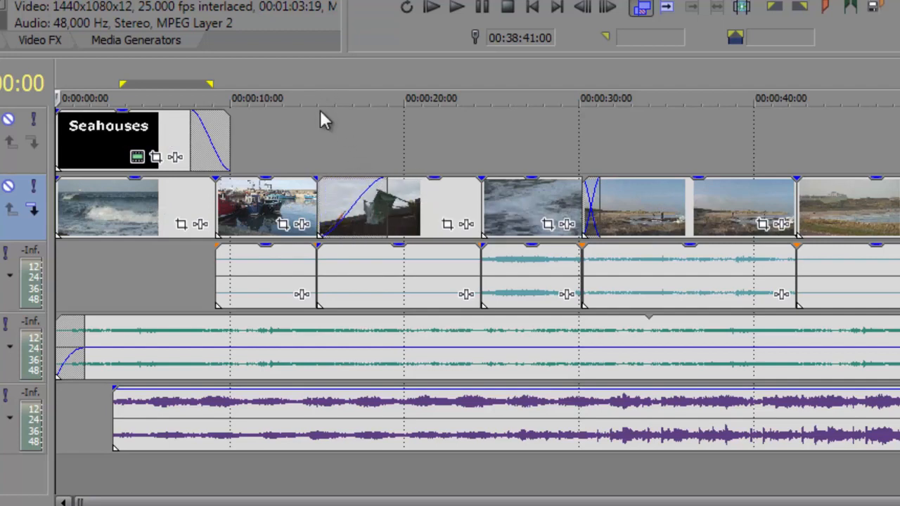
left_click(320, 121)
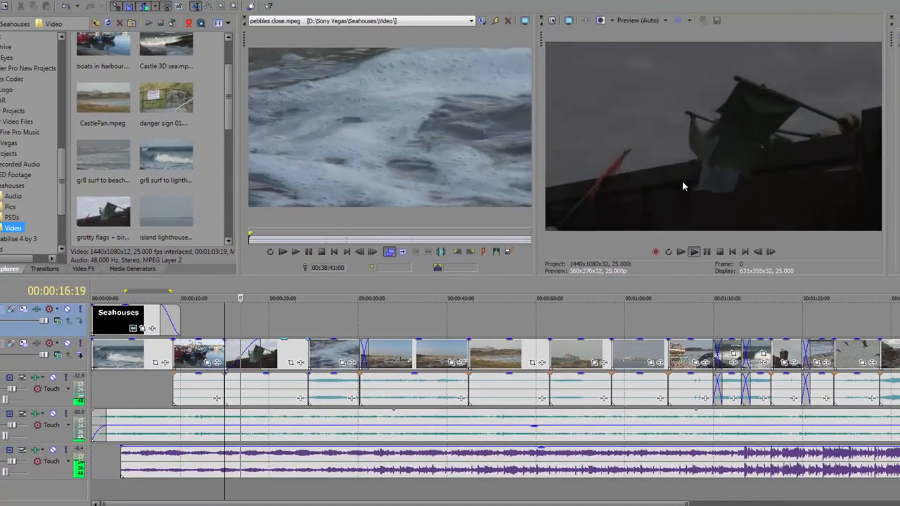
key("space")
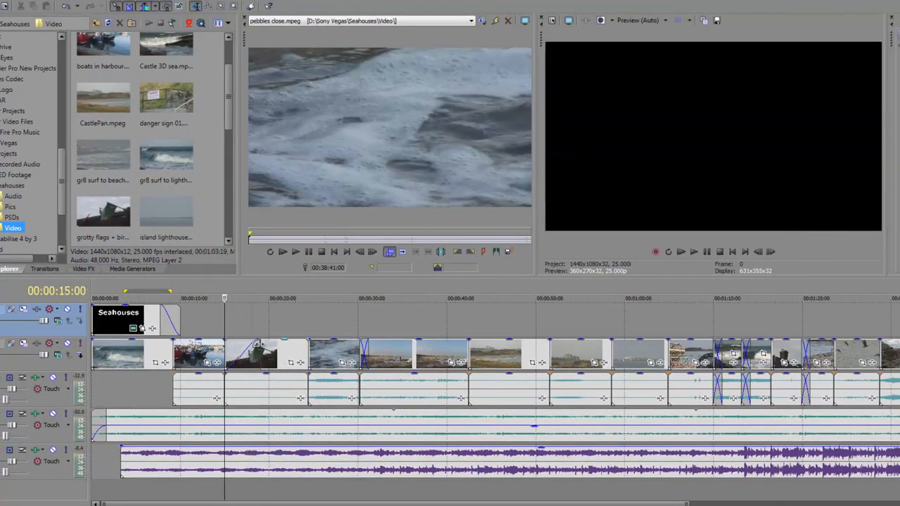
left_click_drag(258, 343, 225, 343)
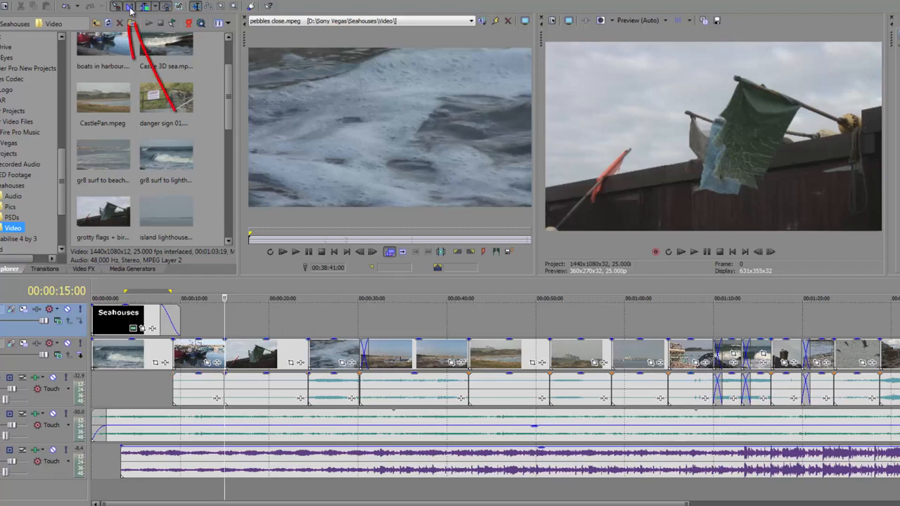
- Play back the overlapping clips from 00:01:08:22 to review their crossfades
left_click(704, 323)
key("space")
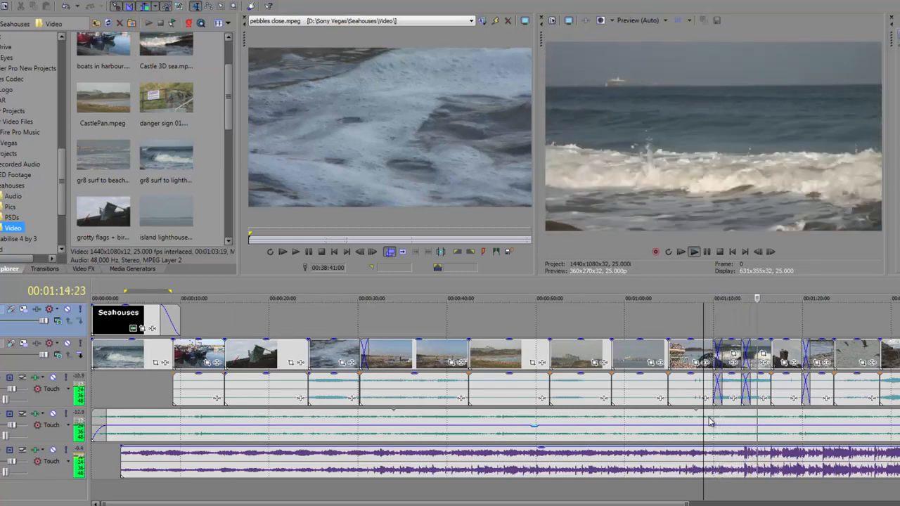
key("space")
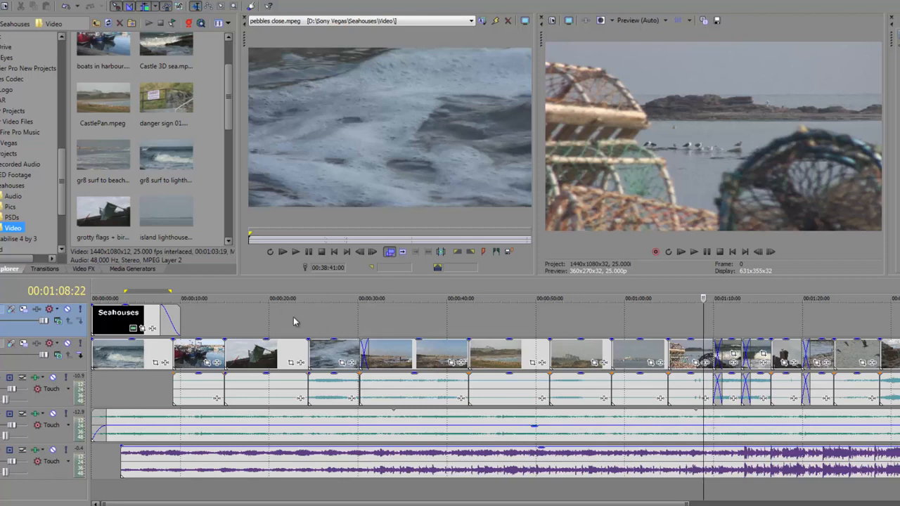
- Play back the cut after the flags clip from 00:00:22:18 and the end of the beach clip from 00:00:40:23
left_click(293, 317)
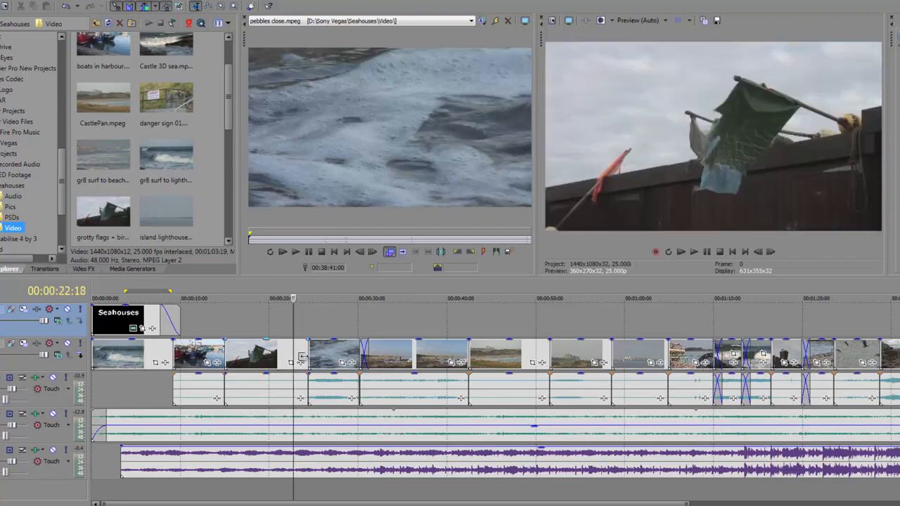
key("space")
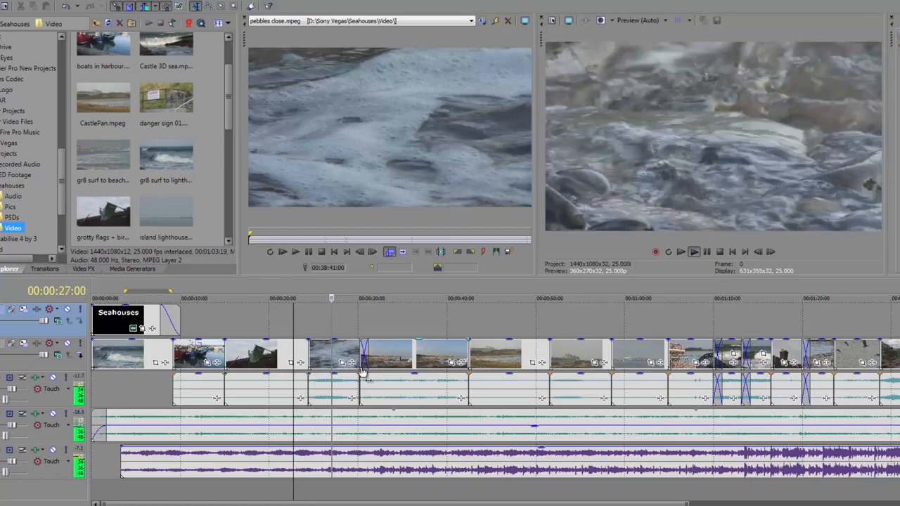
key("space")
left_click(457, 355)
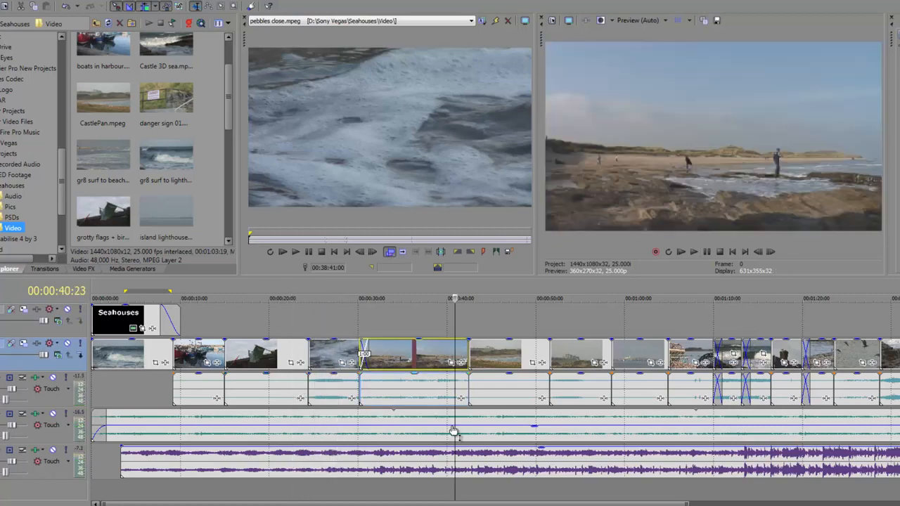
key("space")
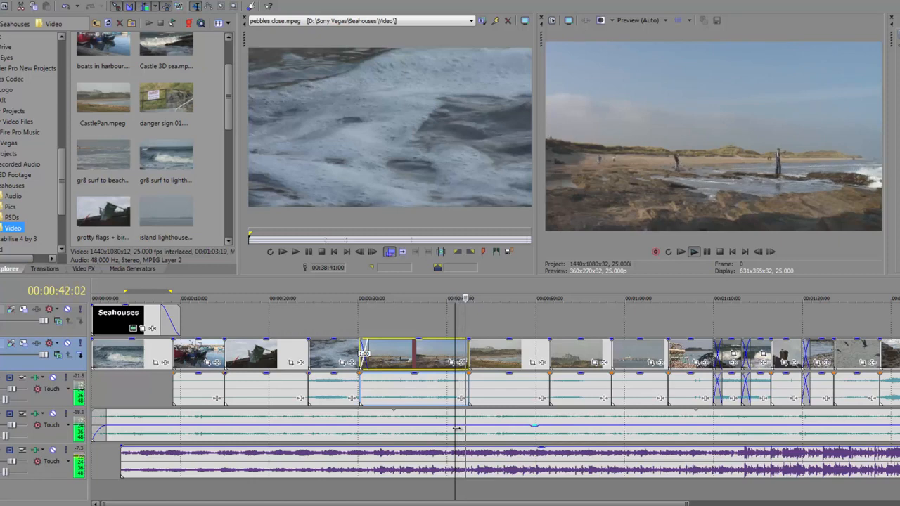
key("space")
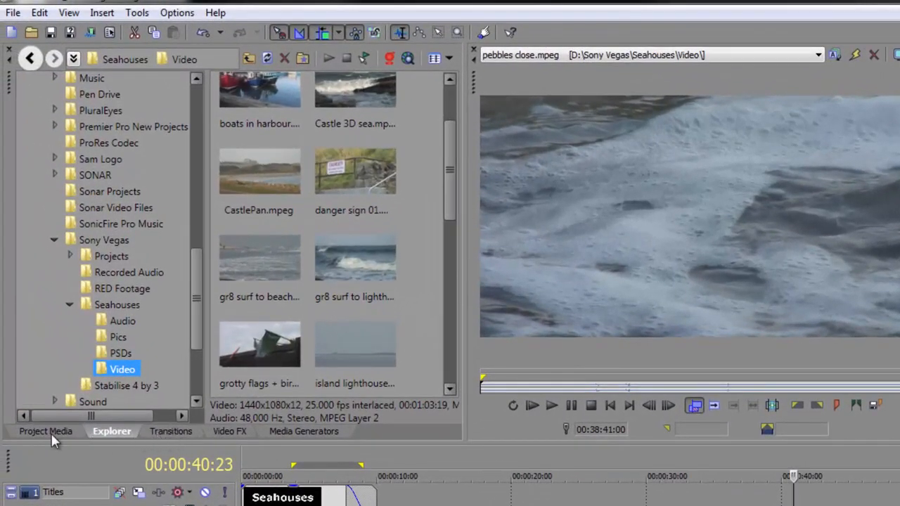
- Show the transitions in a wider preset view and apply the default Clock Wipe to the cut after the beach clip
left_click(170, 433)
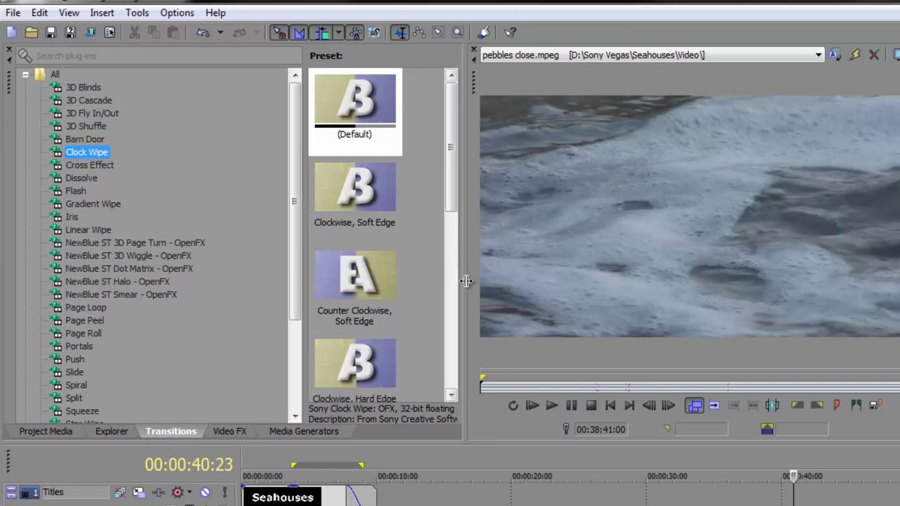
left_click_drag(470, 279, 650, 295)
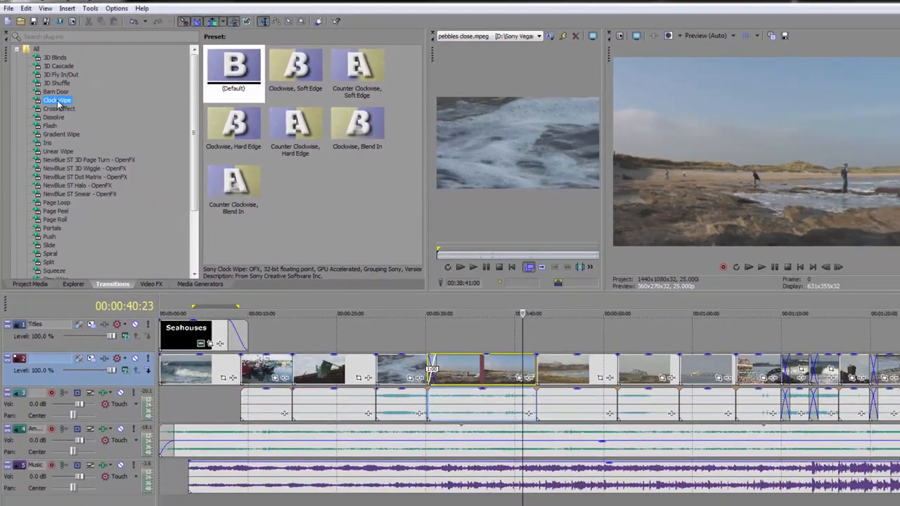
left_click(283, 81)
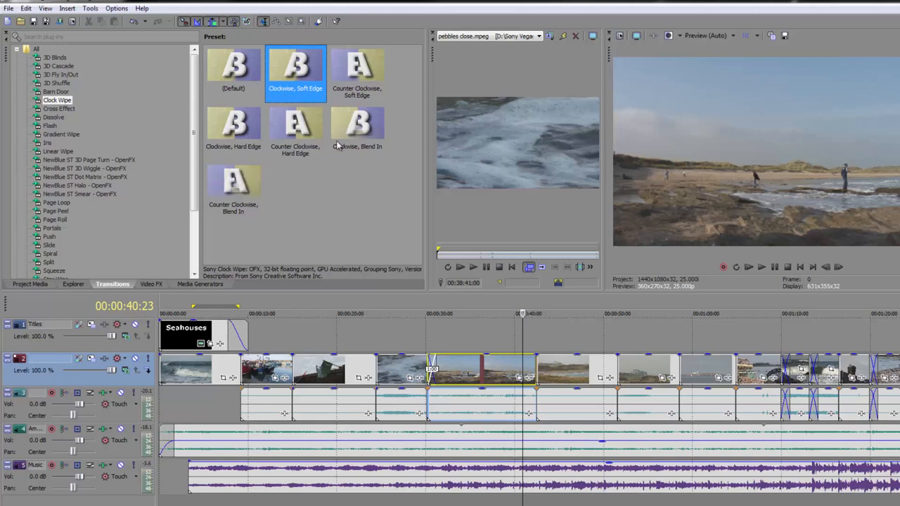
left_click(237, 88)
left_click_drag(237, 88, 531, 376)
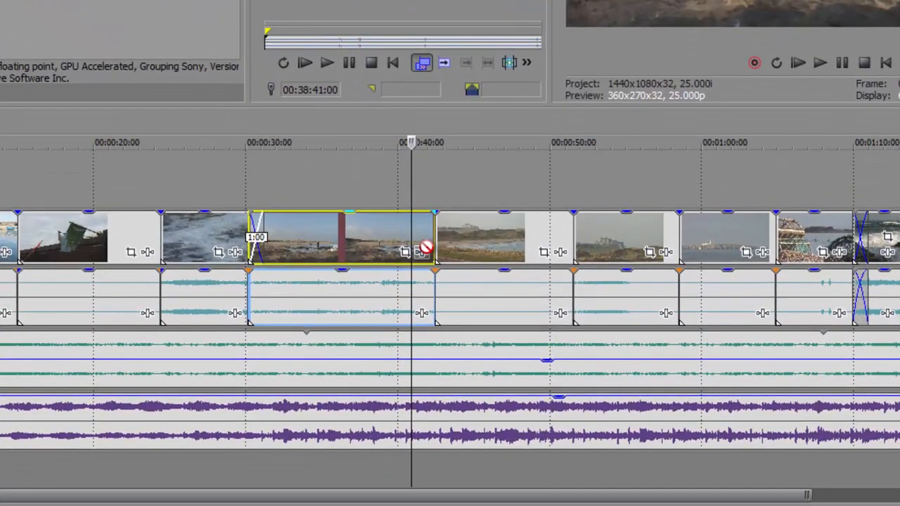
mouse_move(425, 248)
left_mouse_down()
mouse_move(439, 256)
mouse_move(435, 247)
left_mouse_up()
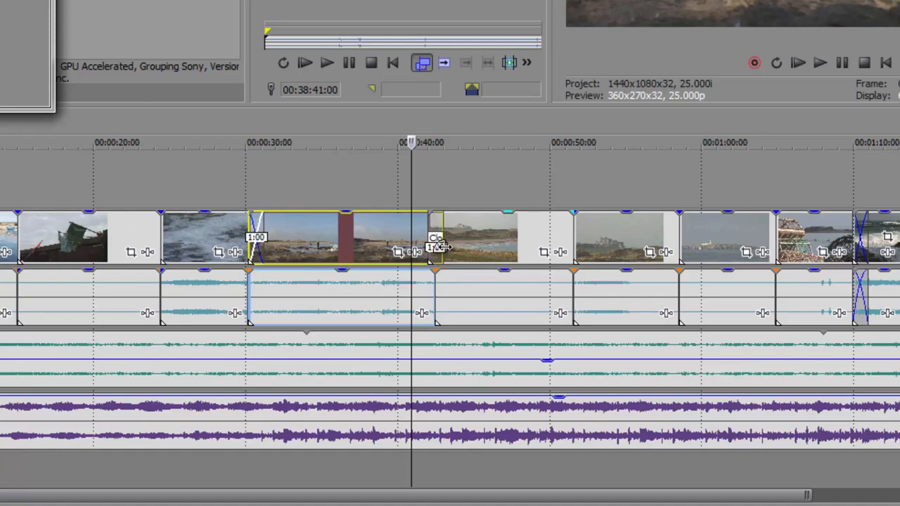
- Scrub and play through the Clock Wipe after the beach clip to examine how it reveals the next shot
left_click(411, 142)
key("space")
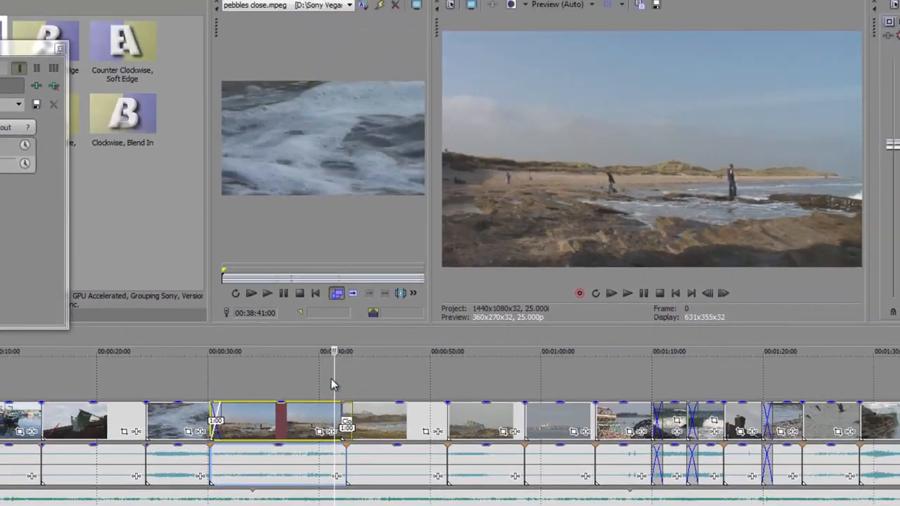
left_click_drag(410, 193, 426, 192)
scroll(344, 378, "up", 10)
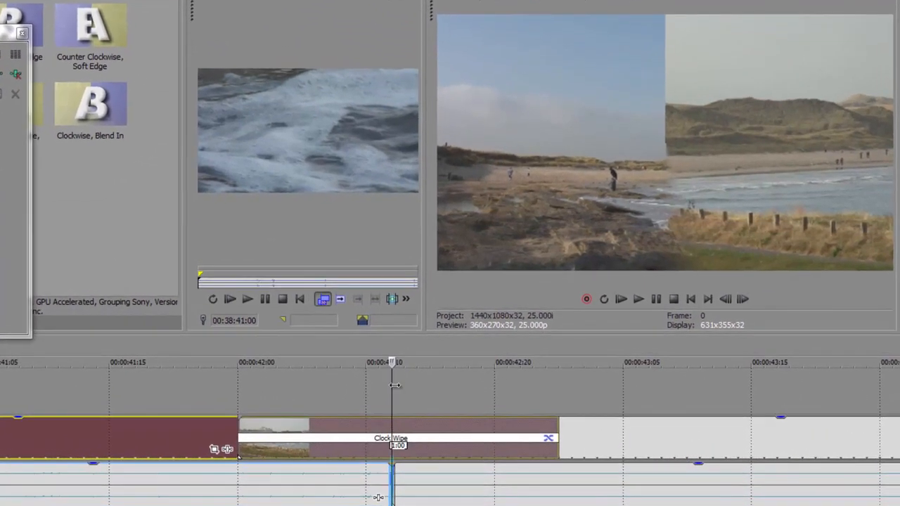
left_click_drag(395, 385, 342, 387)
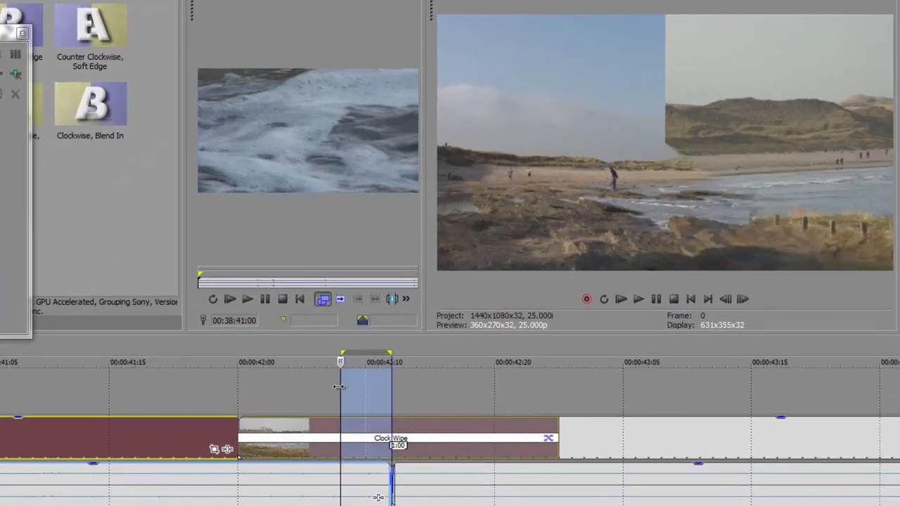
left_click(397, 448)
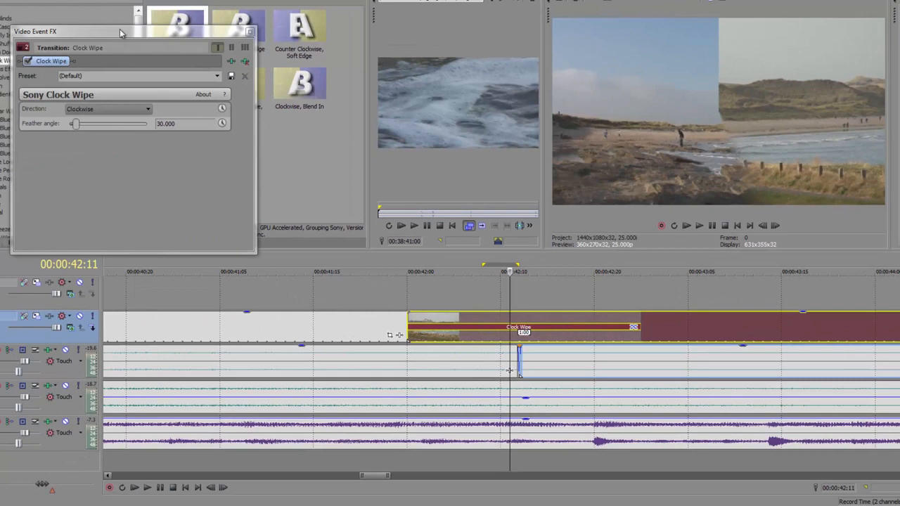
left_click(119, 31)
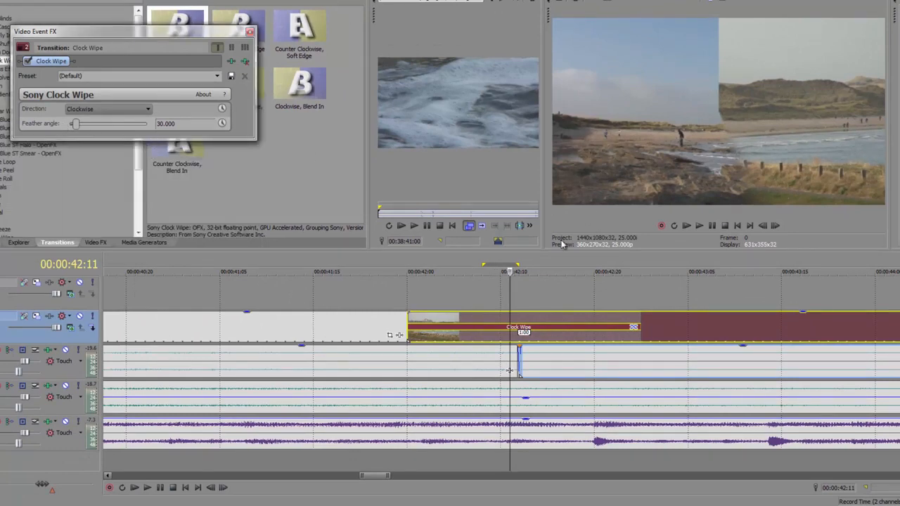
key("space")
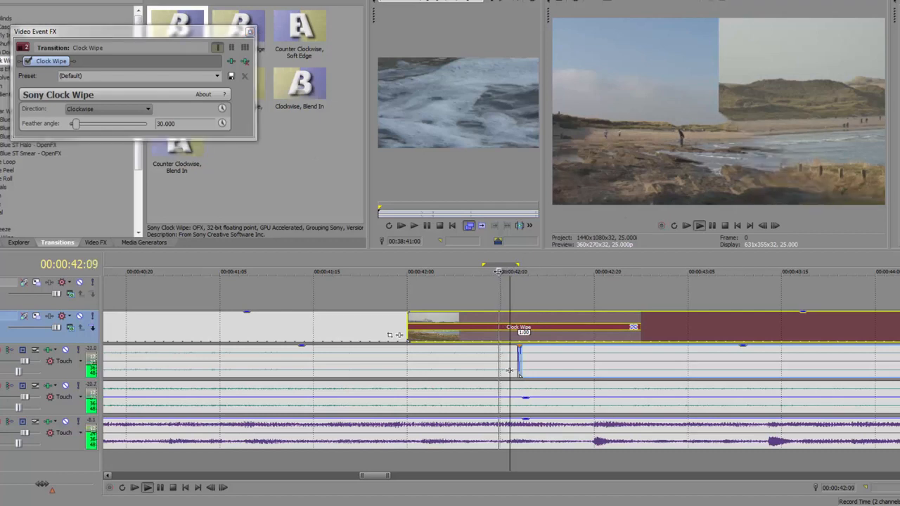
key("space")
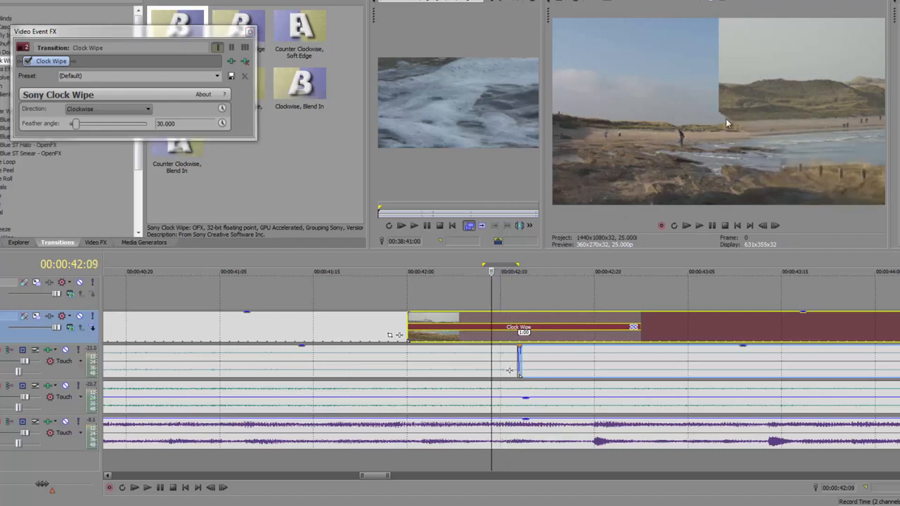
- Try a feather angle of 0 on the Clock Wipe, restore it to 30, and keep the direction Clockwise
left_click_drag(75, 124, 3, 138)
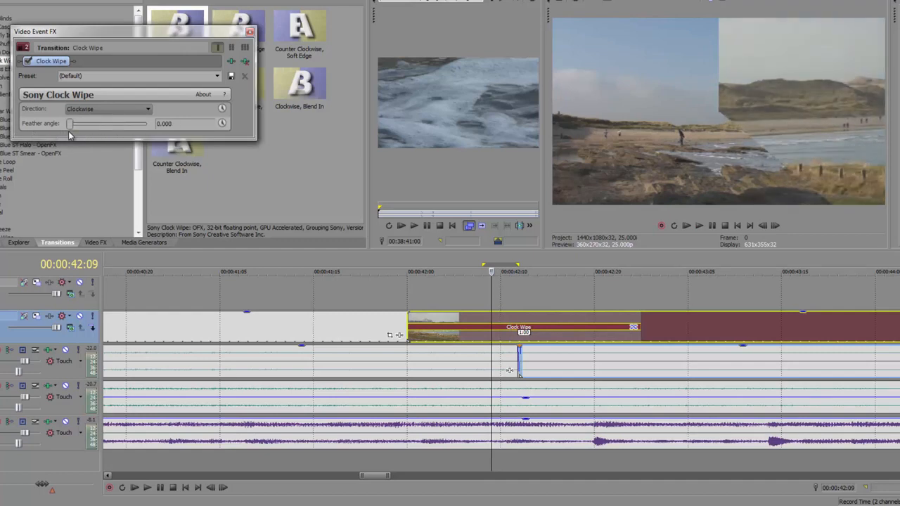
mouse_move(69, 135)
left_mouse_down()
mouse_move(104, 130)
mouse_move(73, 136)
mouse_move(66, 122)
mouse_move(75, 127)
left_mouse_up()
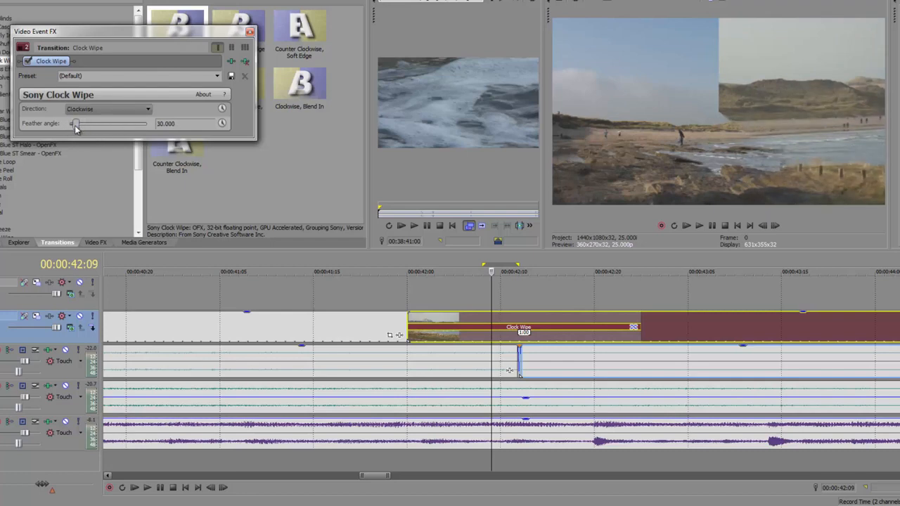
left_click(132, 111)
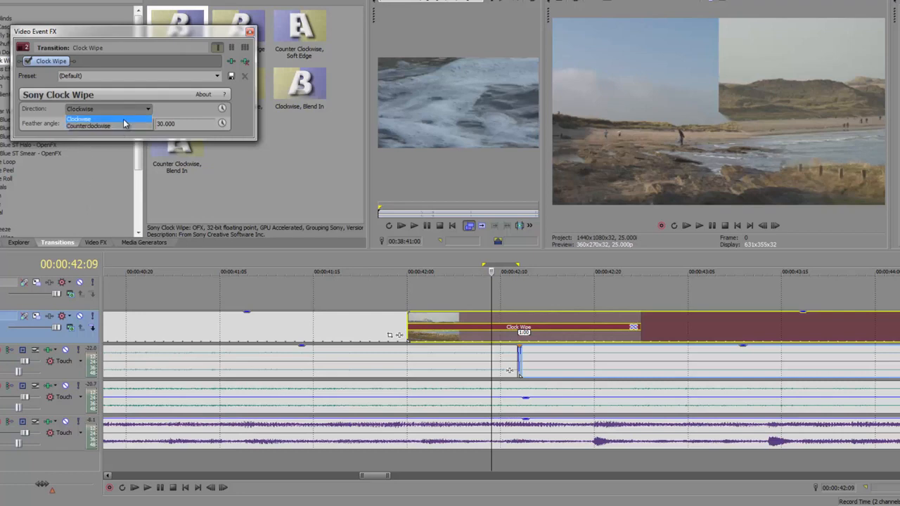
left_click(123, 119)
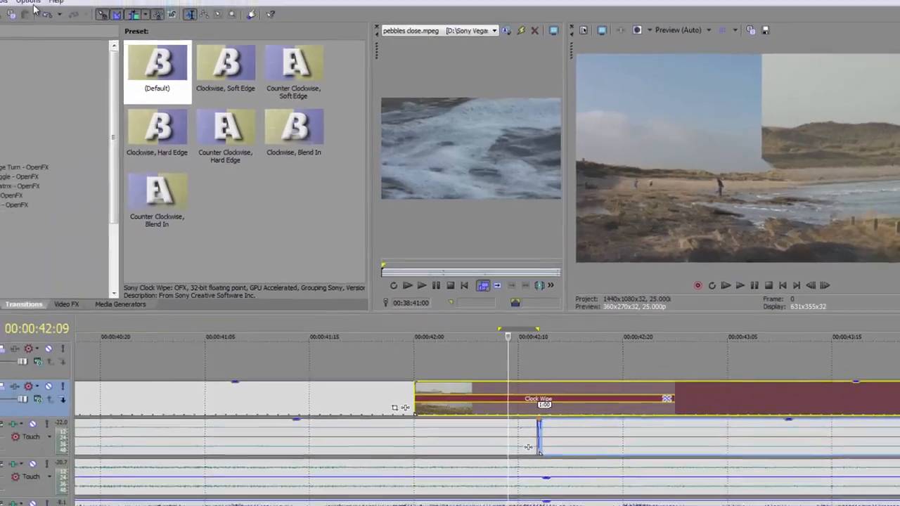
- Set the editing preference for cut-to-overlap conversion to 2.000 seconds with Centered On Cut alignment and apply it
left_click(71, 10)
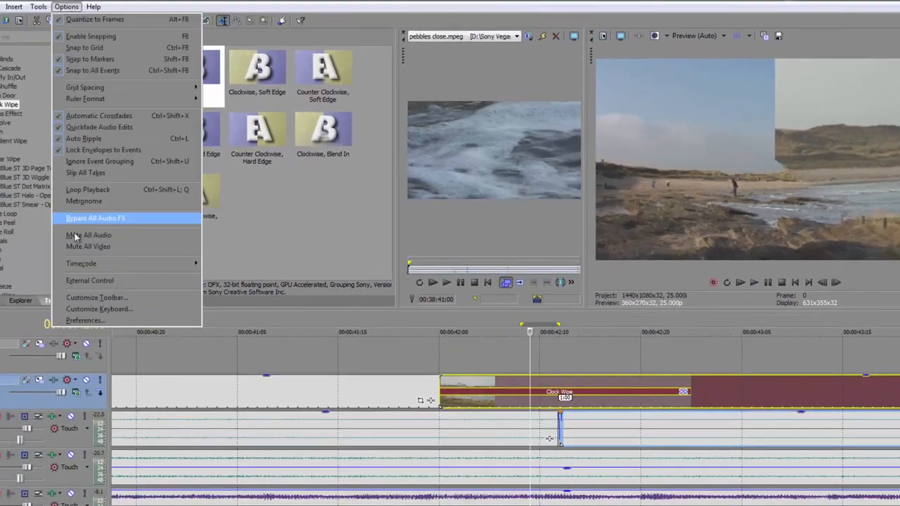
left_click(88, 322)
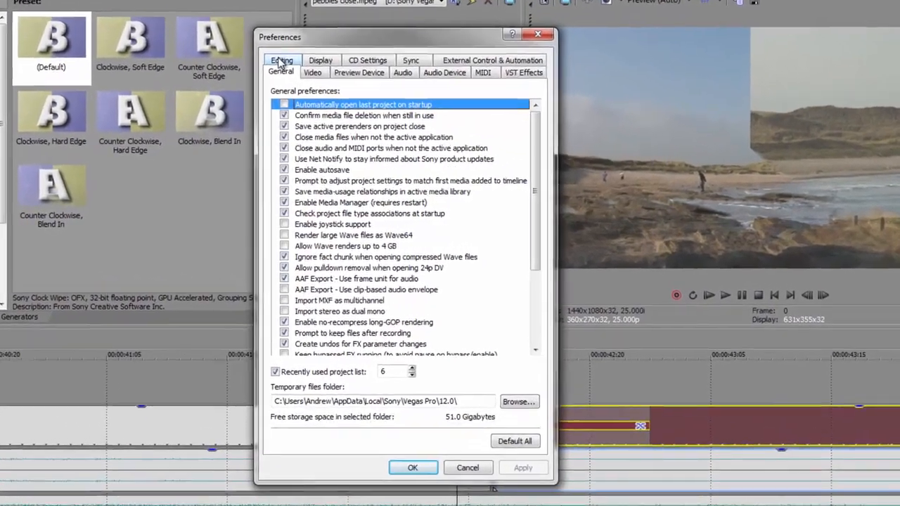
left_click(381, 85)
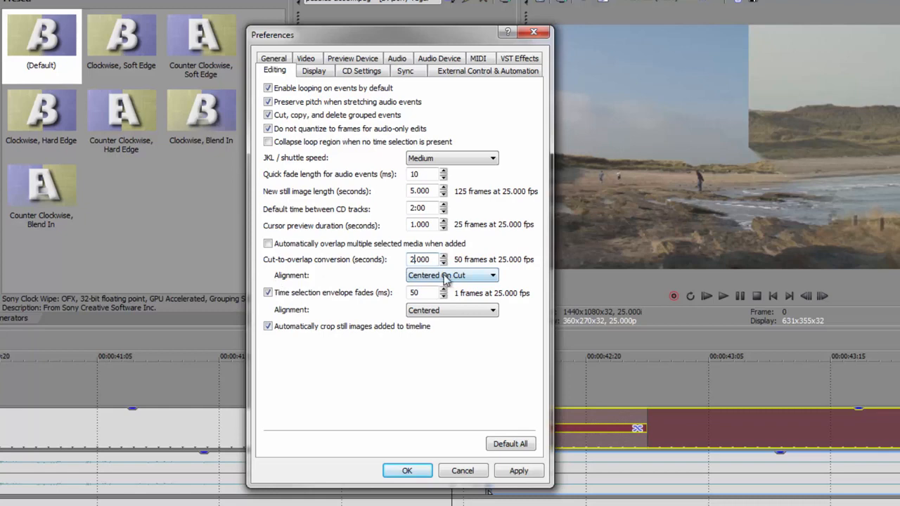
left_click(518, 471)
left_click(407, 470)
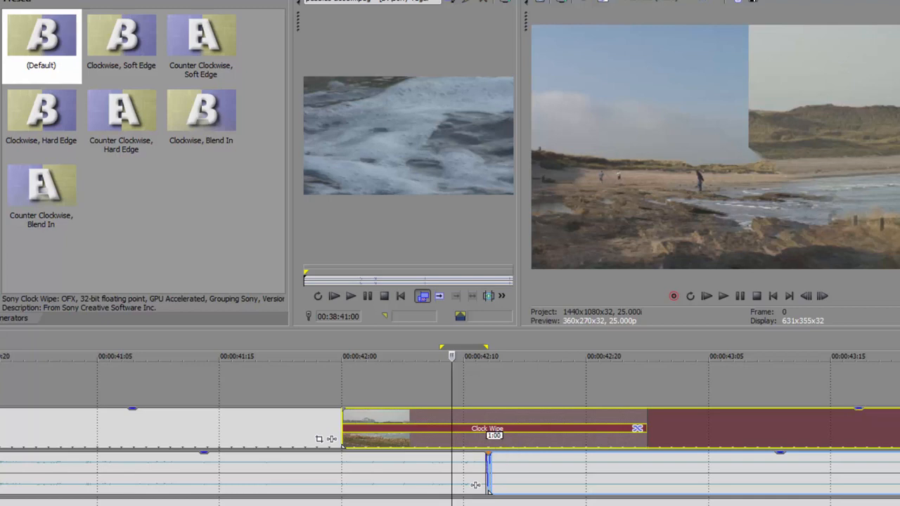
- Apply the default Clock Wipe to the next cut, near 00:00:51, and place the playhead before it at 00:00:50:04
scroll(450, 429, "down", 8)
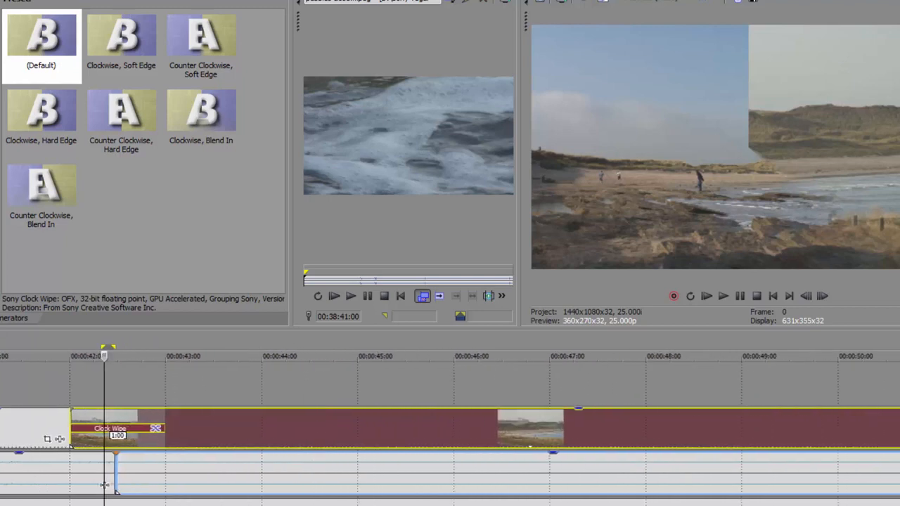
scroll(449, 428, "down", 2)
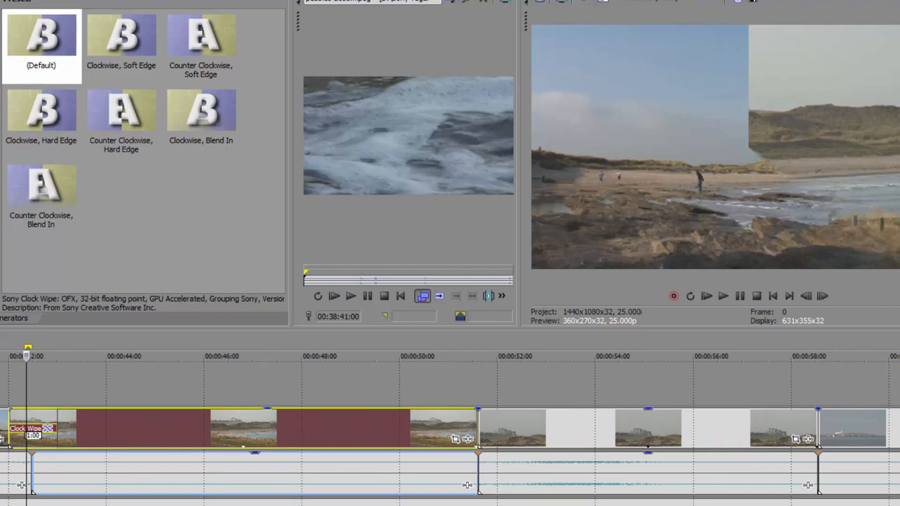
left_click_drag(41, 39, 474, 434)
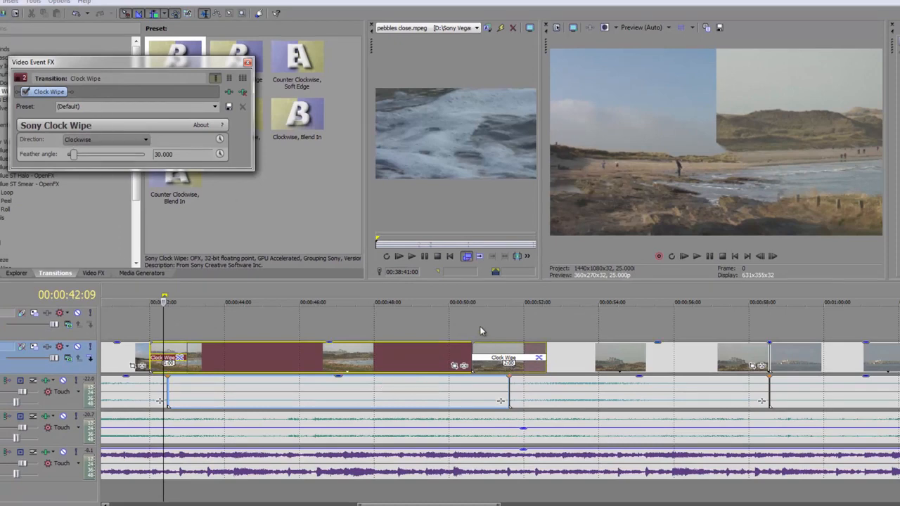
left_click(455, 311)
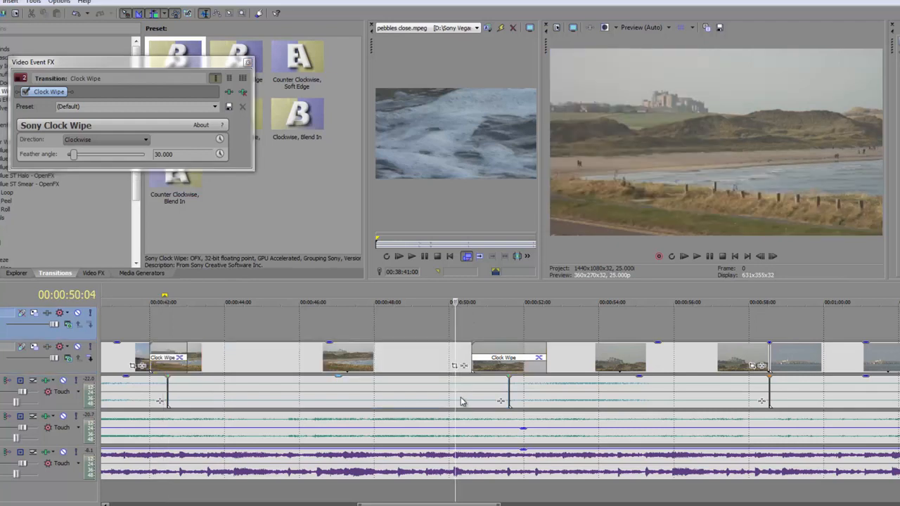
- Play through the Clock Wipe near 00:00:51 from 00:00:50:04 to examine its length
key("space")
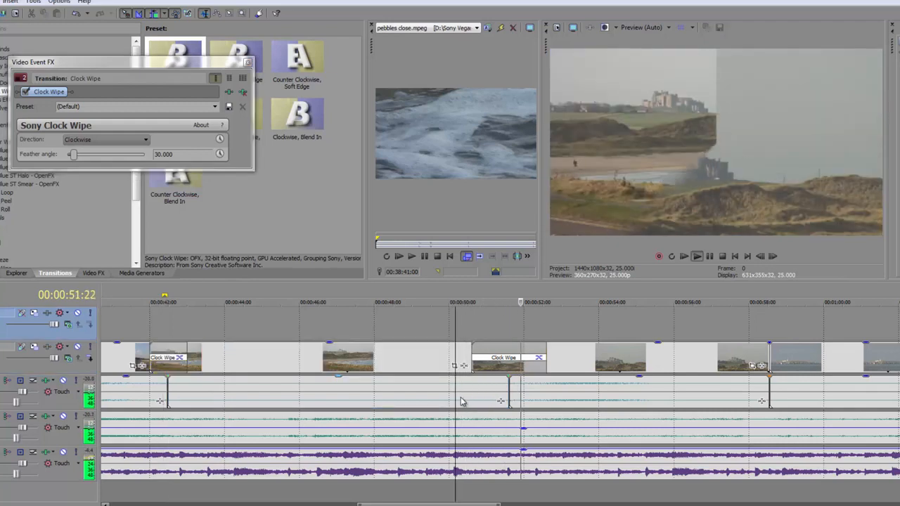
key("space")
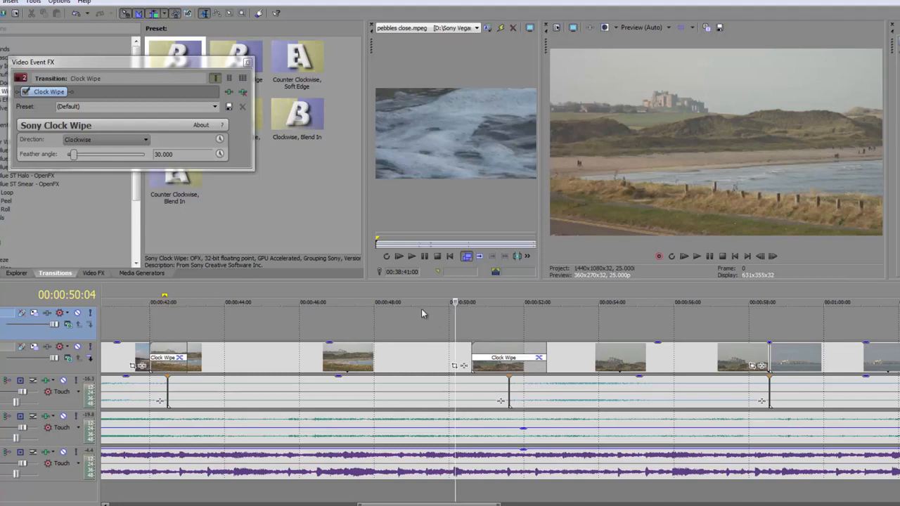
- Set the editing preference for cut-to-overlap conversion to 1.000 seconds, keeping Centered On Cut alignment, and apply it
left_click(58, 3)
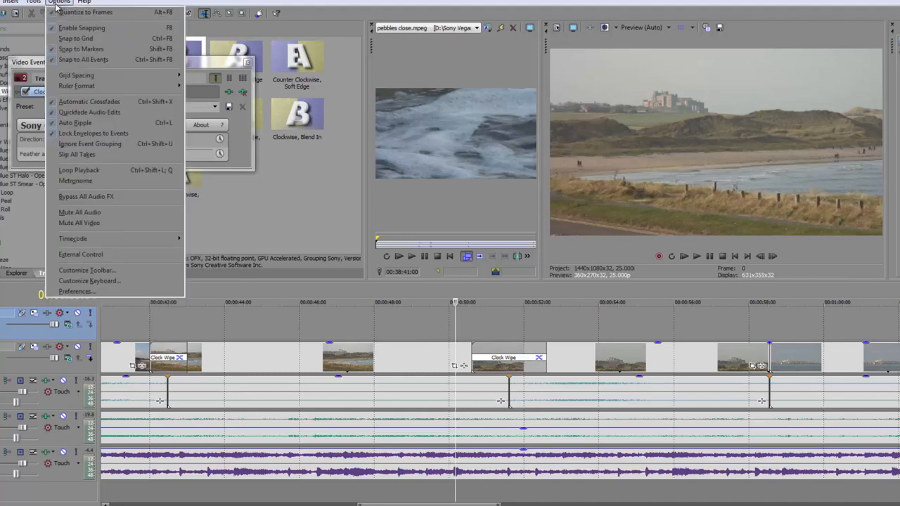
left_click(76, 291)
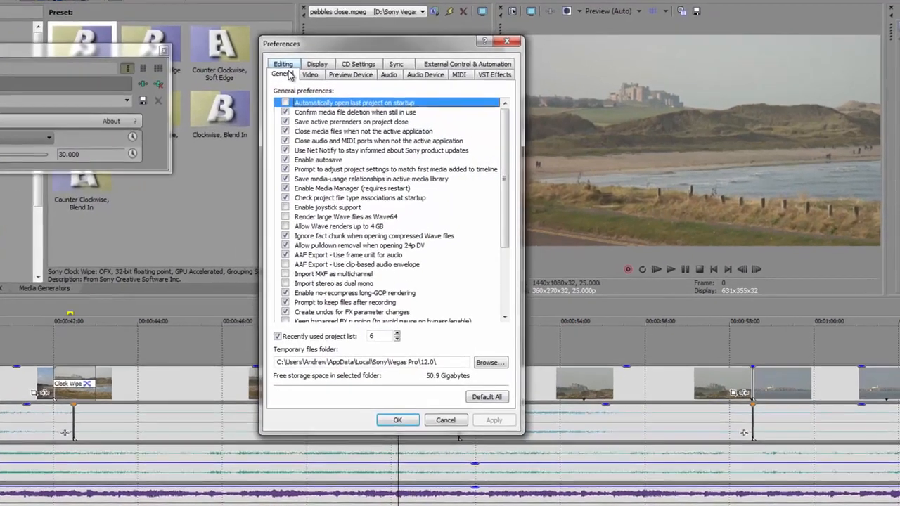
left_click(352, 74)
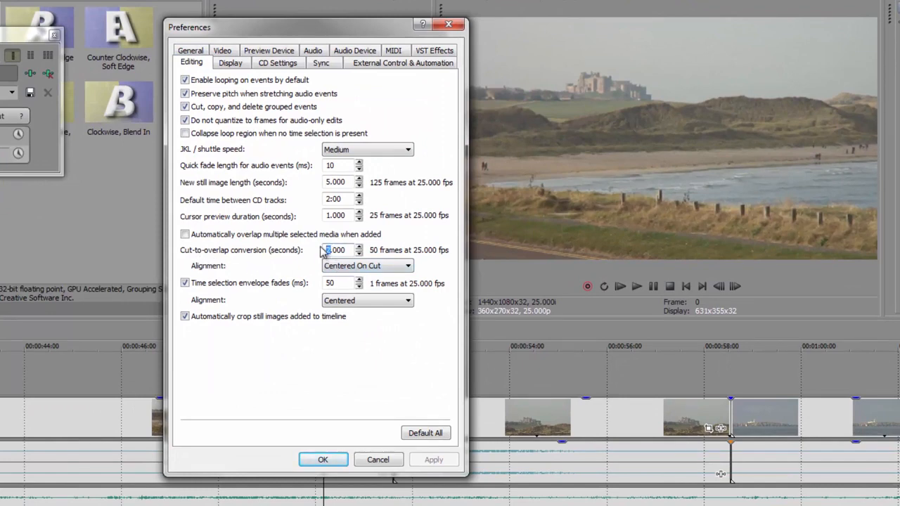
type("1")
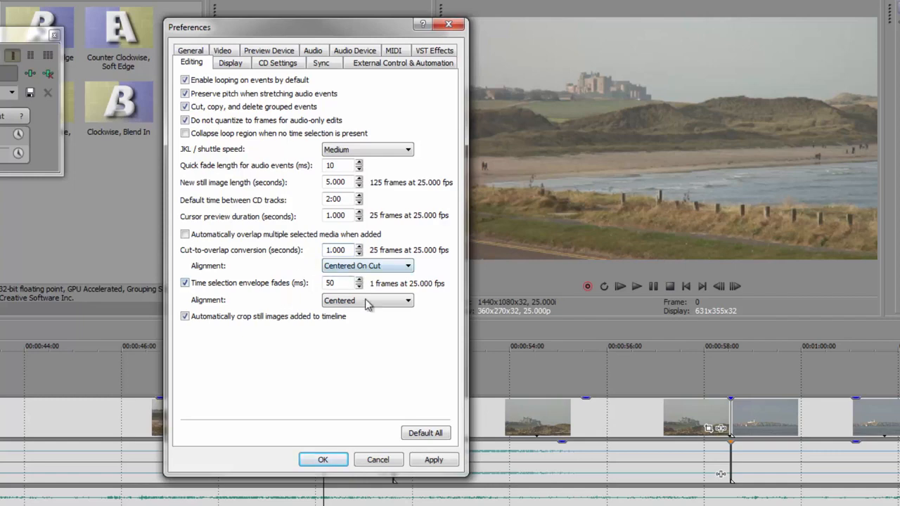
left_click(432, 461)
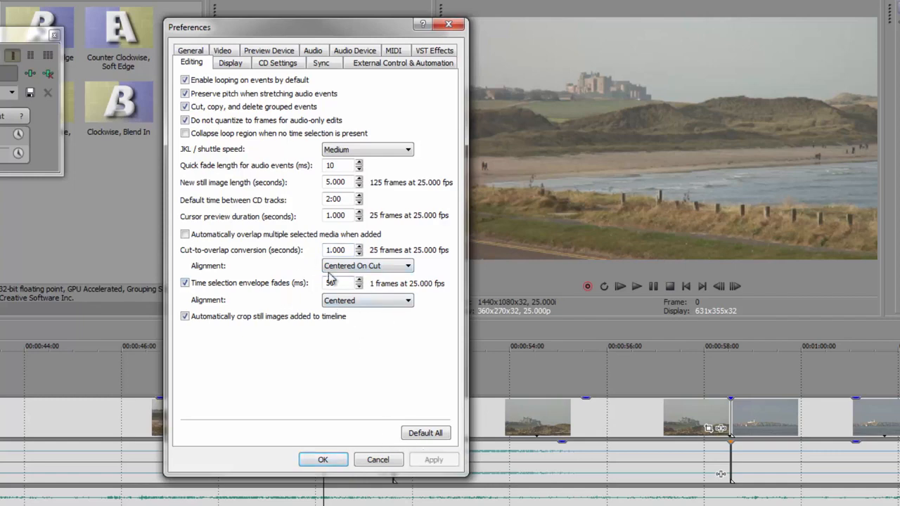
left_click(322, 460)
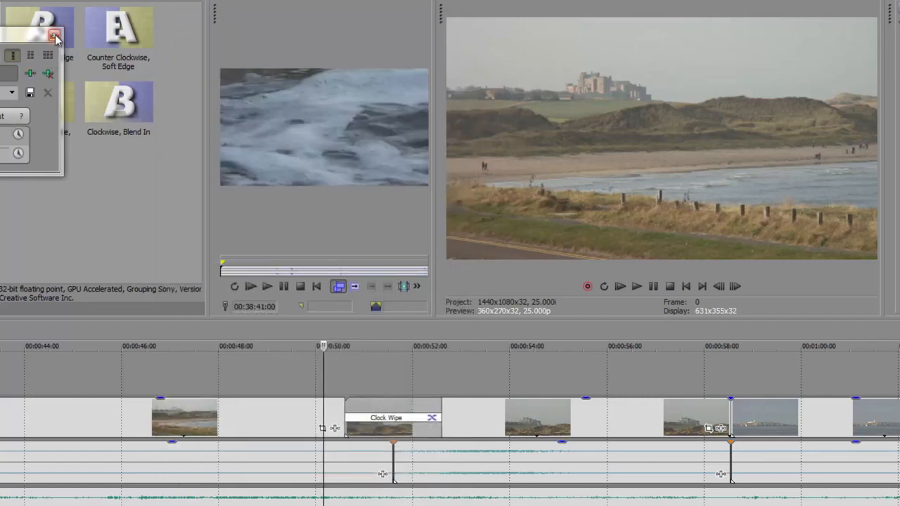
- Undo the Clock Wipe near 00:00:51 and convert the earlier one near 00:00:42 back to a cut
left_click(54, 34)
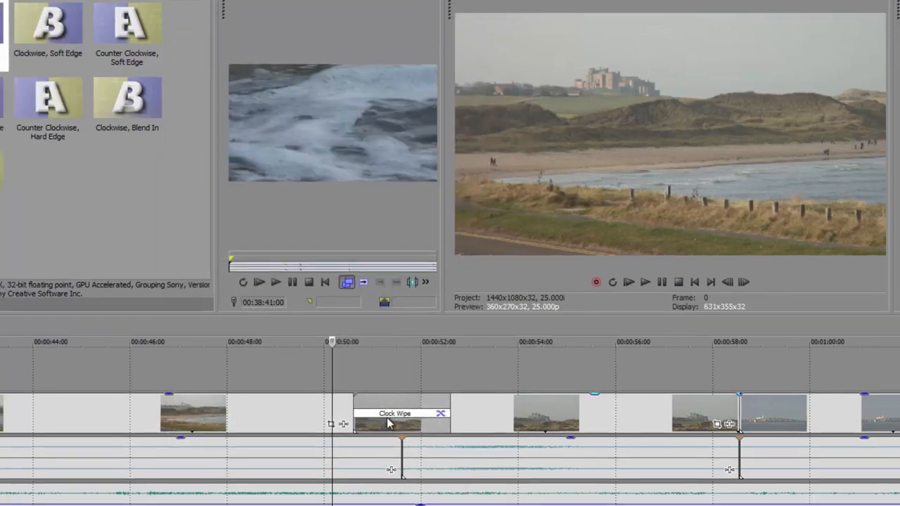
key("ctrl+z")
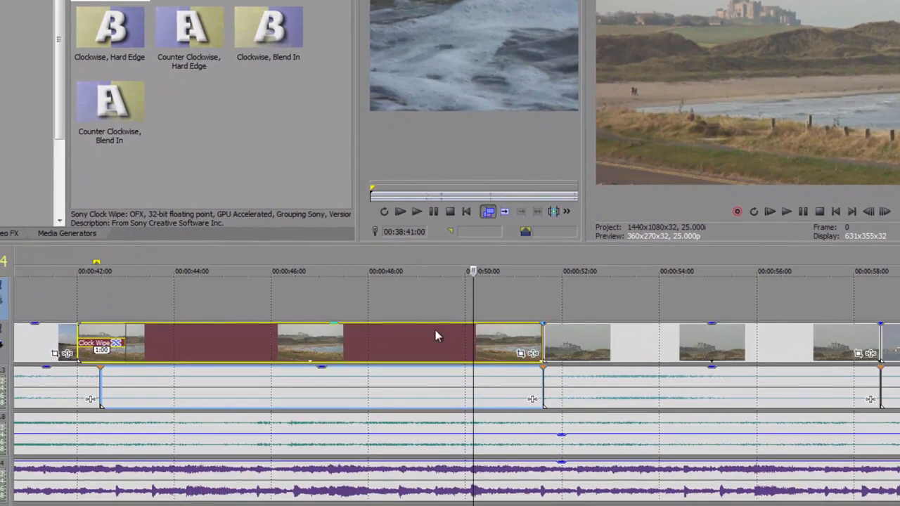
left_click(109, 346)
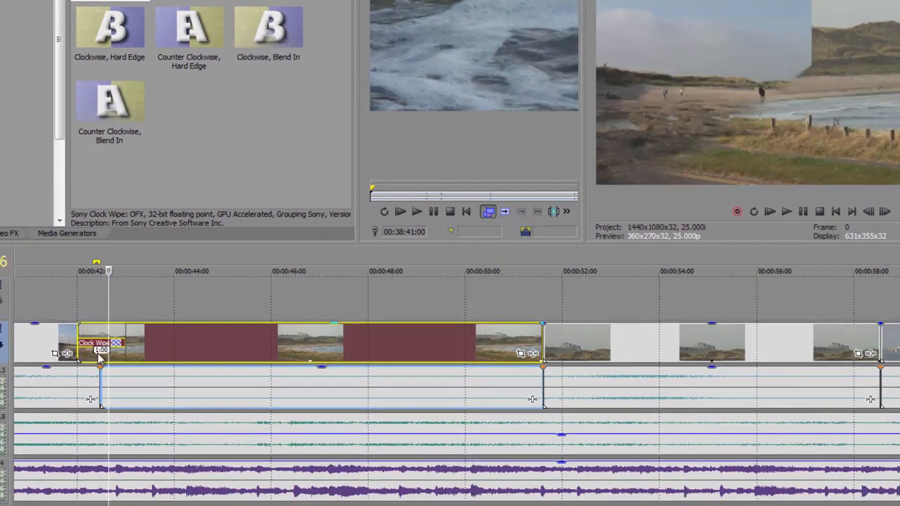
right_click(99, 347)
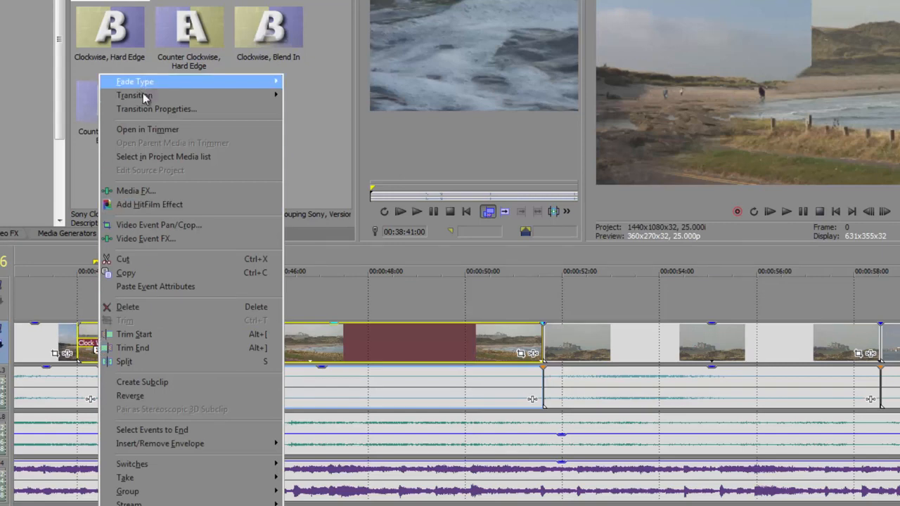
mouse_move(144, 94)
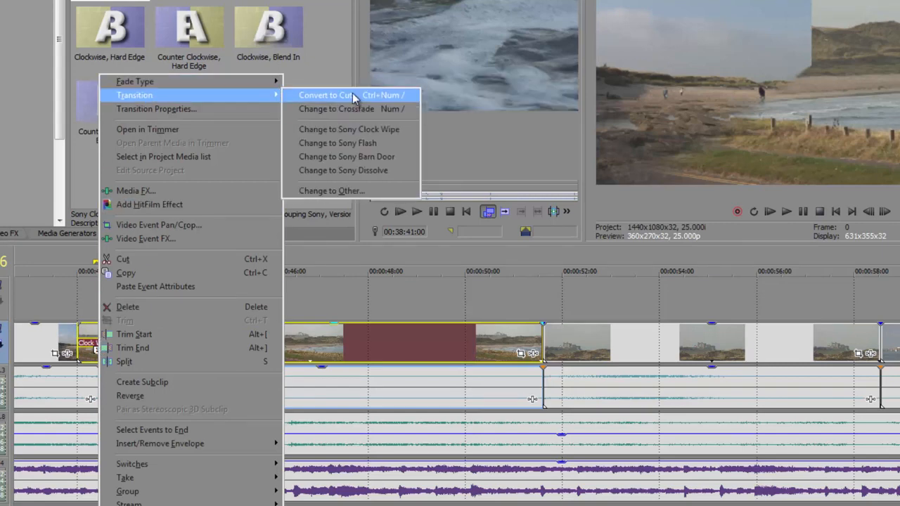
left_click(353, 96)
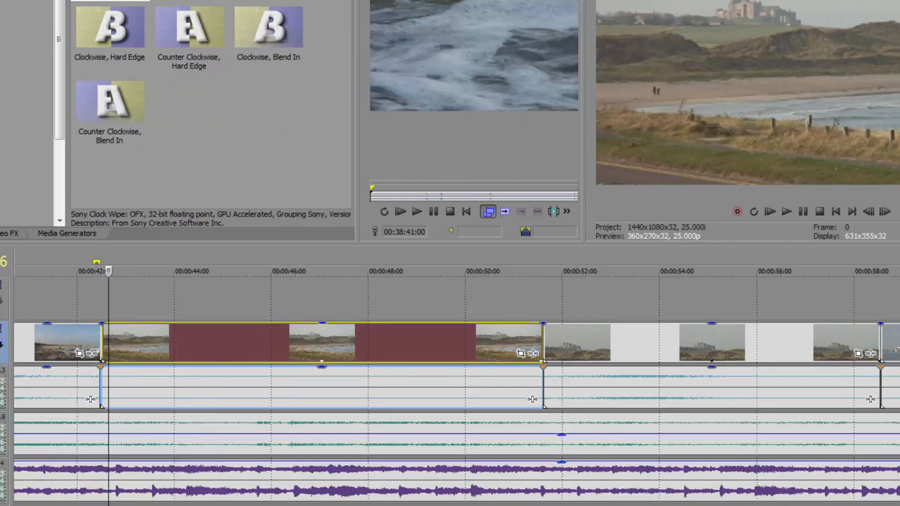
- Start a new project without saving the changes to Seahouses_Main.veg
scroll(457, 414, "down", 2)
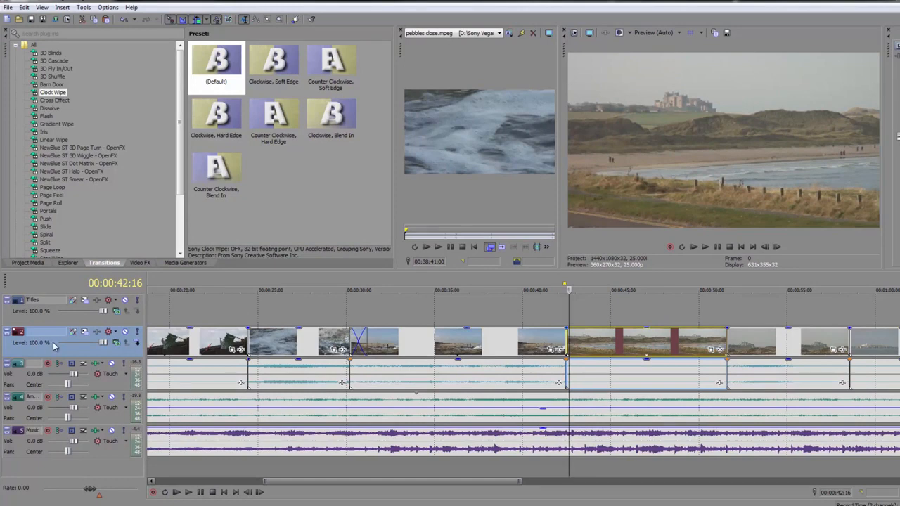
left_click(6, 20)
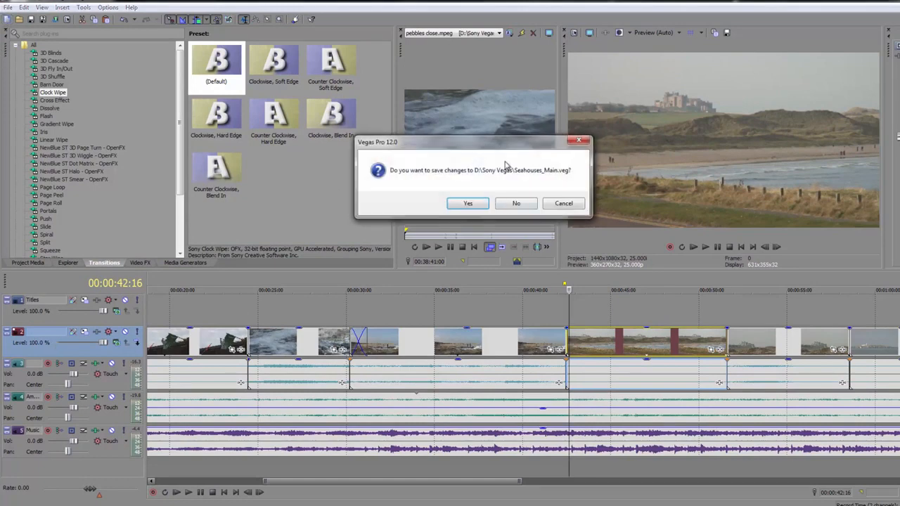
left_click(515, 204)
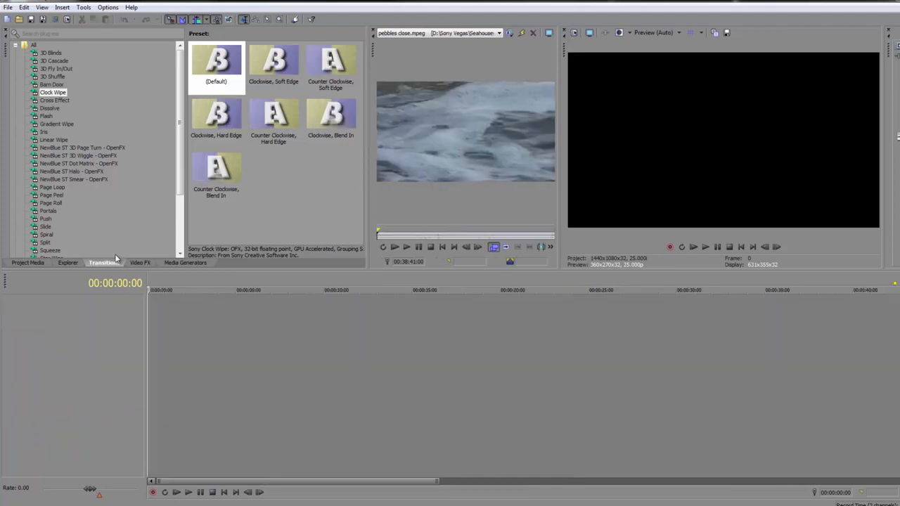
- Select the first 00:00:05:18 of pebbles close.mpeg in a widened Trimmer and place it on the timeline at about 00:00:17
left_click(64, 263)
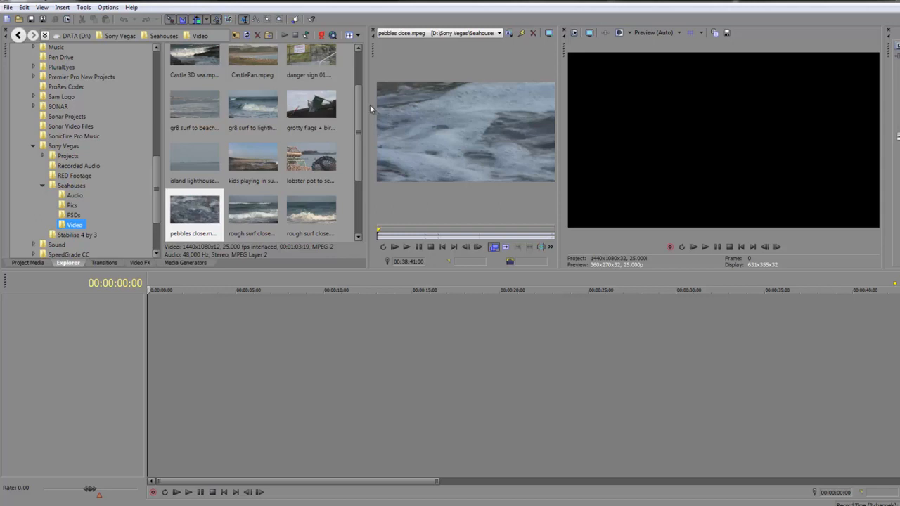
left_click_drag(366, 106, 256, 117)
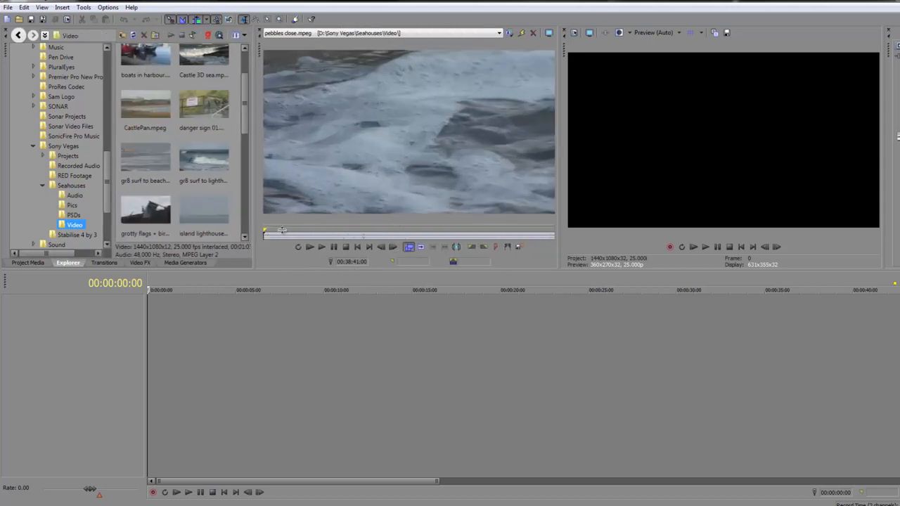
left_click(424, 235)
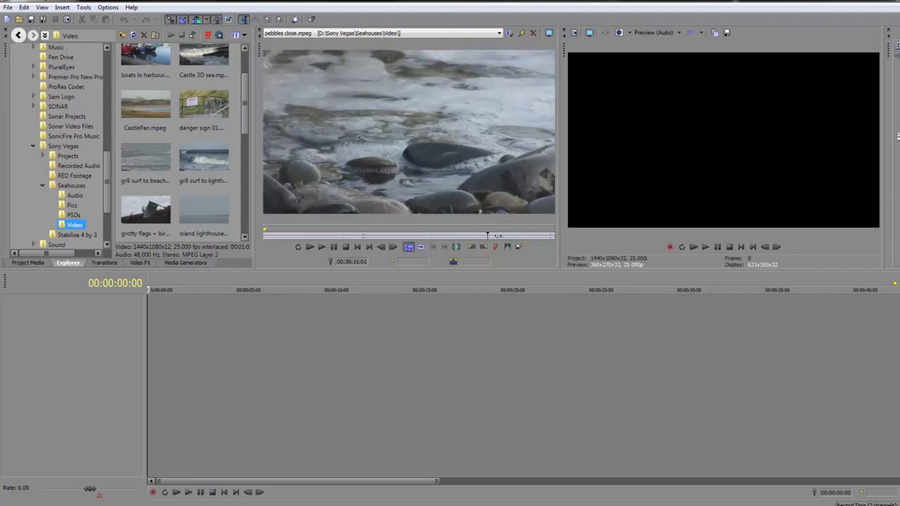
left_click_drag(498, 235, 265, 236)
left_click_drag(265, 237, 286, 237)
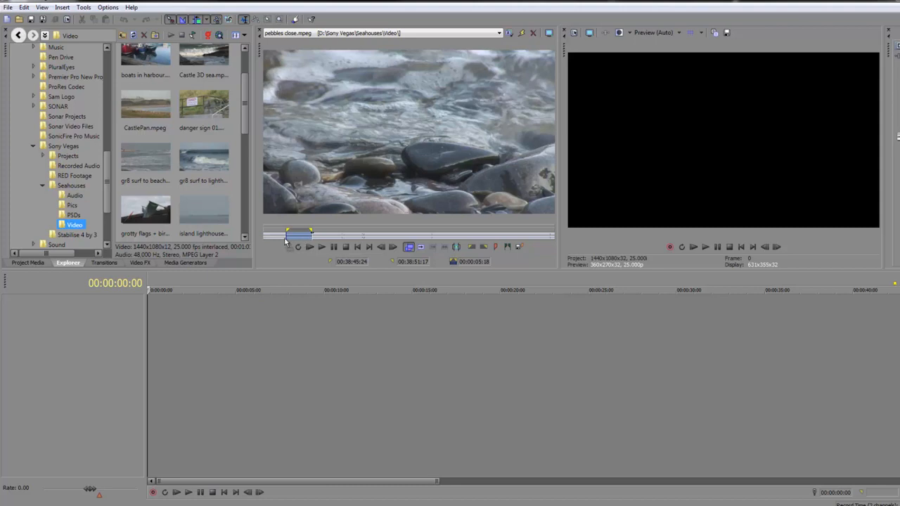
left_click_drag(286, 234, 263, 235)
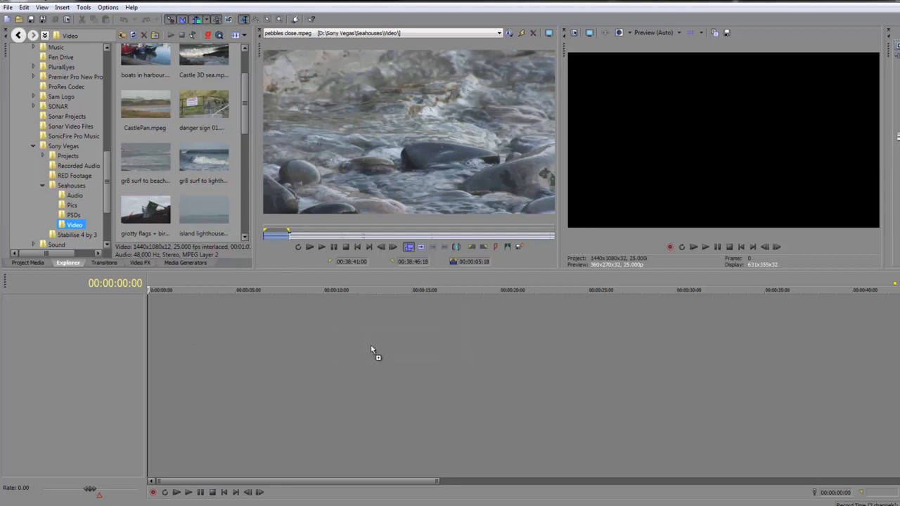
left_click_drag(439, 354, 451, 354)
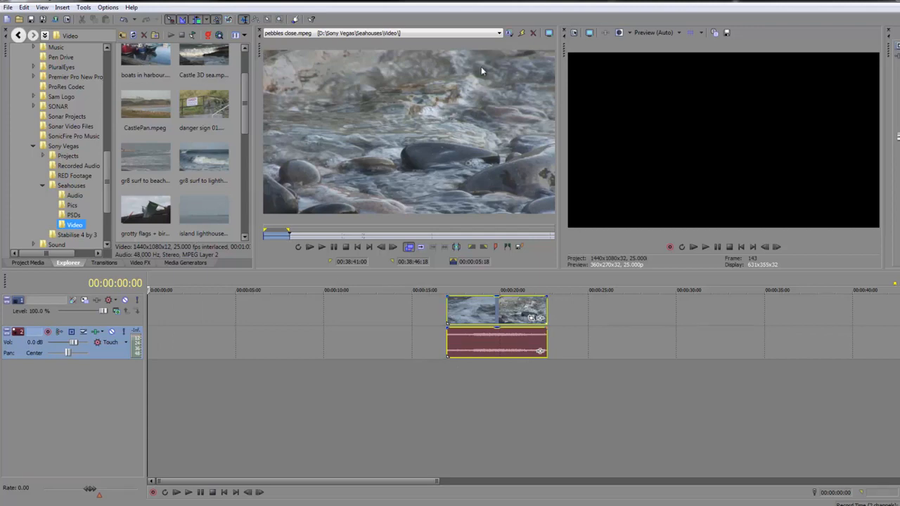
- Trim grotty flags + bird flys away.mpeg to 00:47:36:22 through 00:47:44:05 and place it before the pebbles clip on the timeline
left_click(499, 33)
double_click(145, 211)
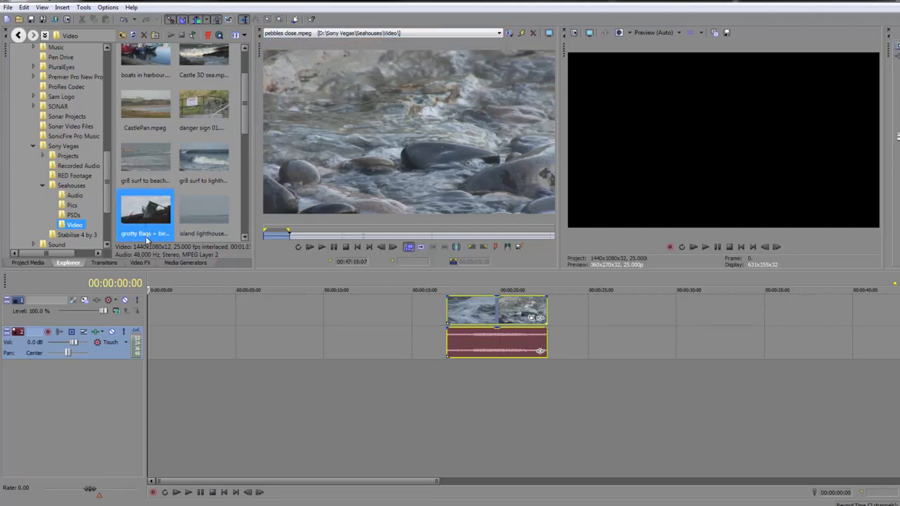
left_click(331, 236)
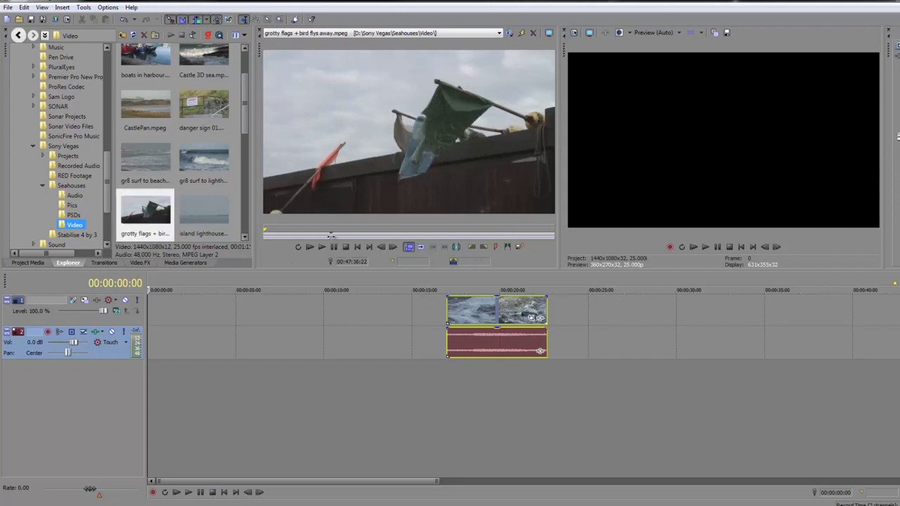
left_click(358, 235, "shift")
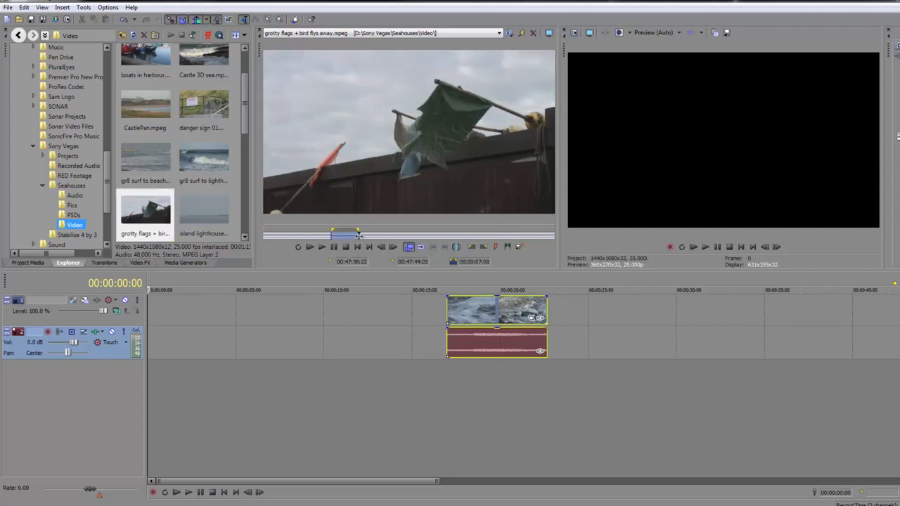
left_click_drag(353, 236, 324, 337)
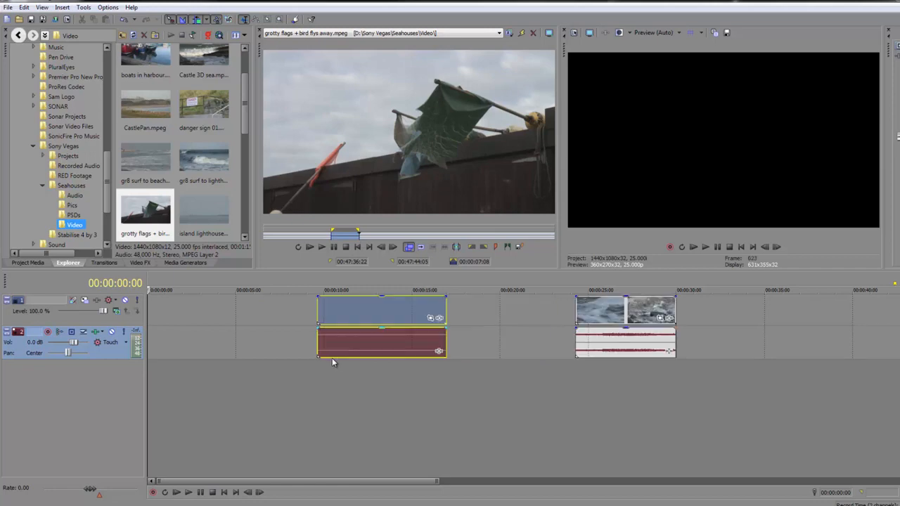
- Move the pebbles clip against the end of the flags clip and apply the default Clock Wipe to their cut
left_click(524, 321)
left_click_drag(604, 318, 477, 317)
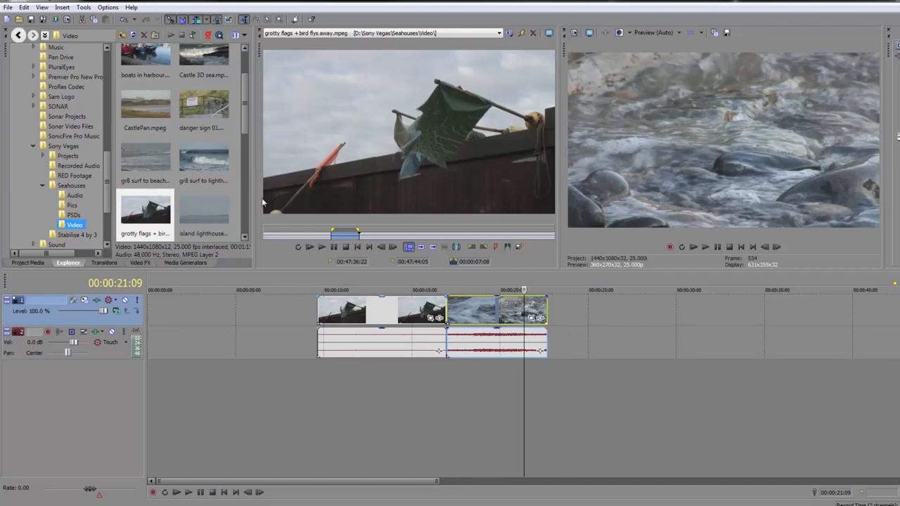
left_click(100, 264)
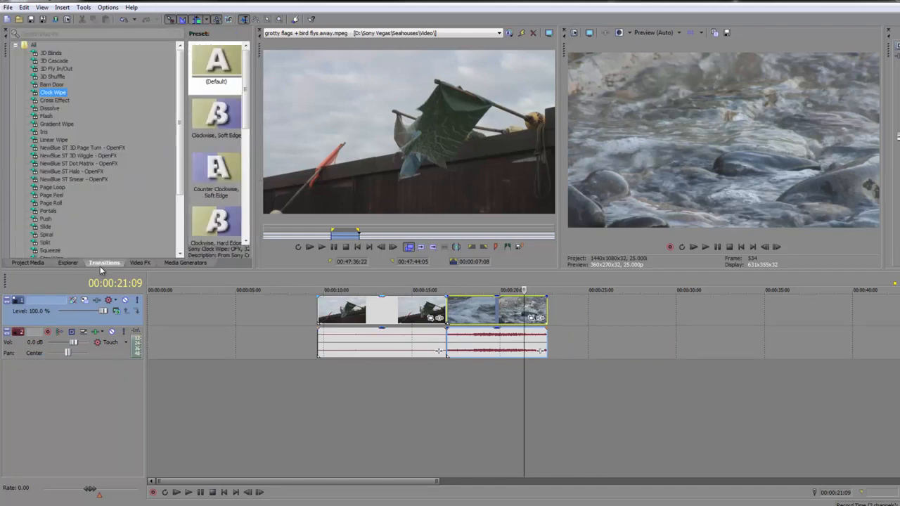
left_click_drag(216, 63, 447, 318)
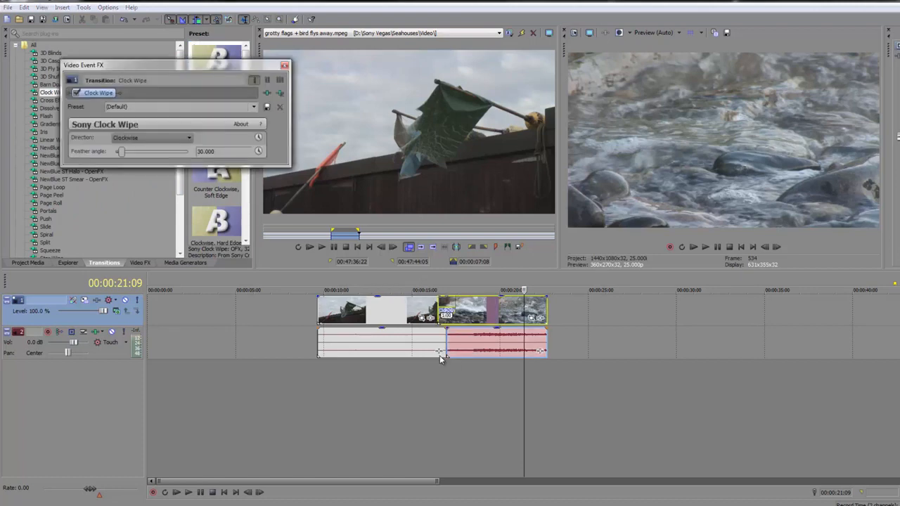
- Step frame by frame back and forth across the start of the Clock Wipe to examine the outgoing and incoming clips
left_click(433, 310)
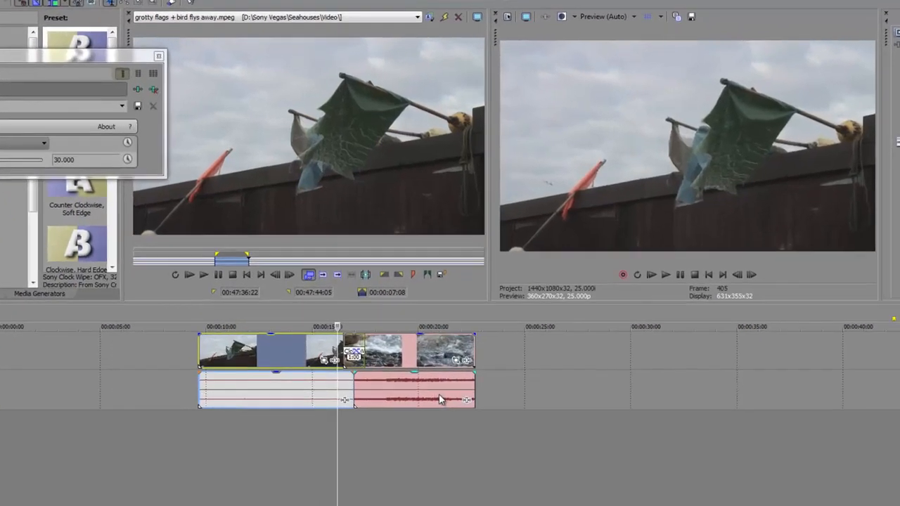
key("Right")
key("Right")
key("Right")
key("Right")
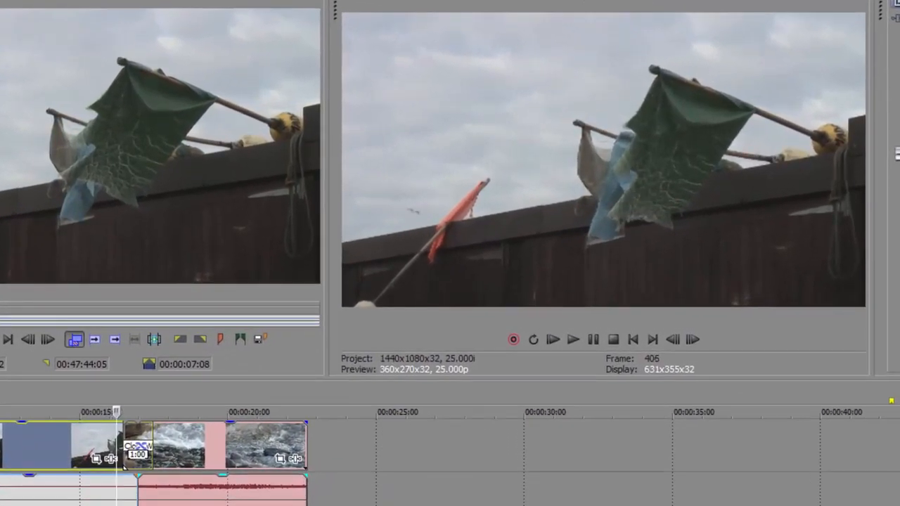
key("Right")
key("Right")
key("Right")
key("Right")
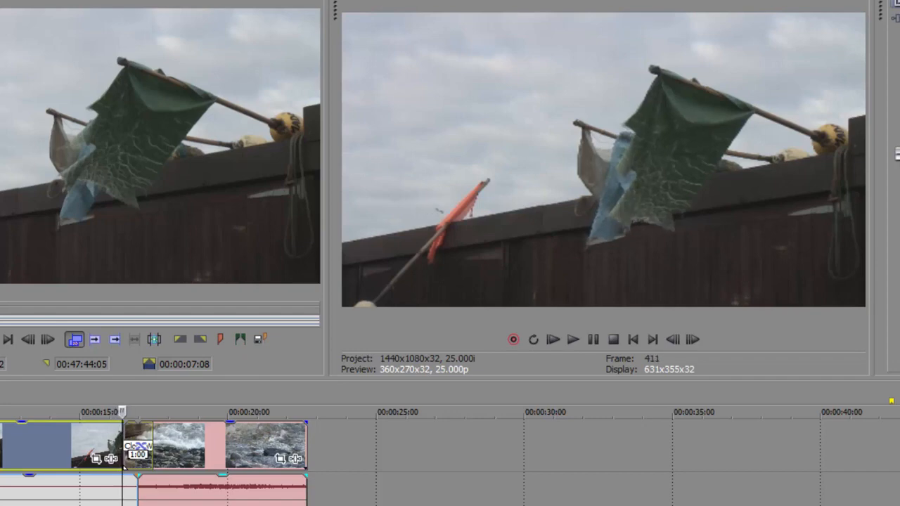
key("Left")
key("Left")
key("Left")
key("Left")
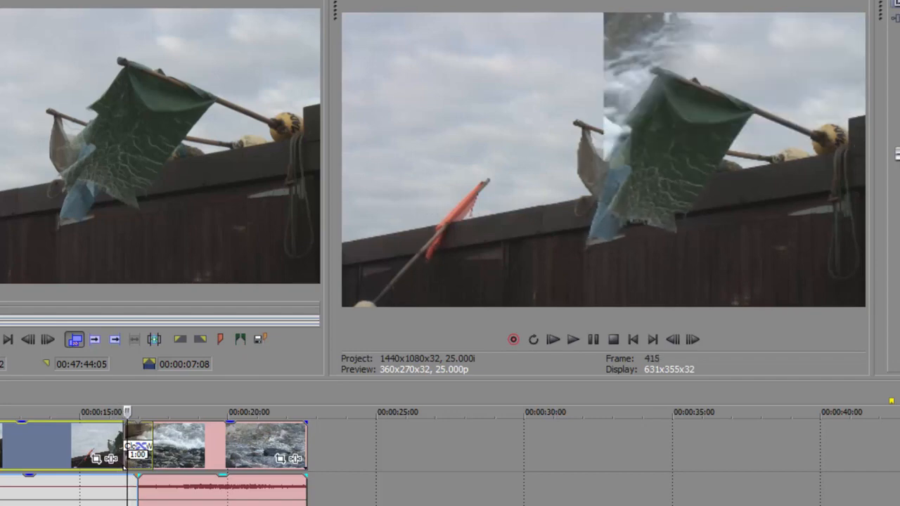
key("Right")
key("Right")
key("Right")
key("Right")
key("Right")
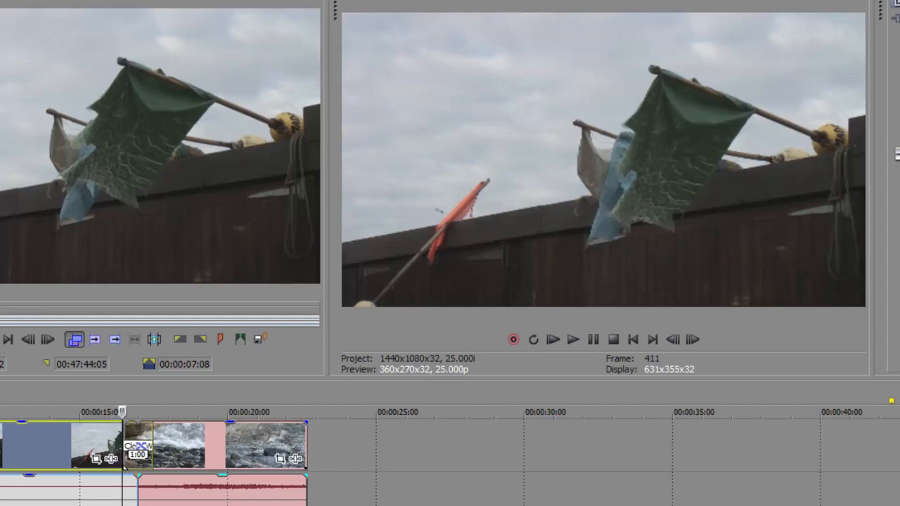
- Step forward frame by frame from the start of the Clock Wipe to frame 424 to examine the incoming pebbles footage
key("Right")
key("Right")
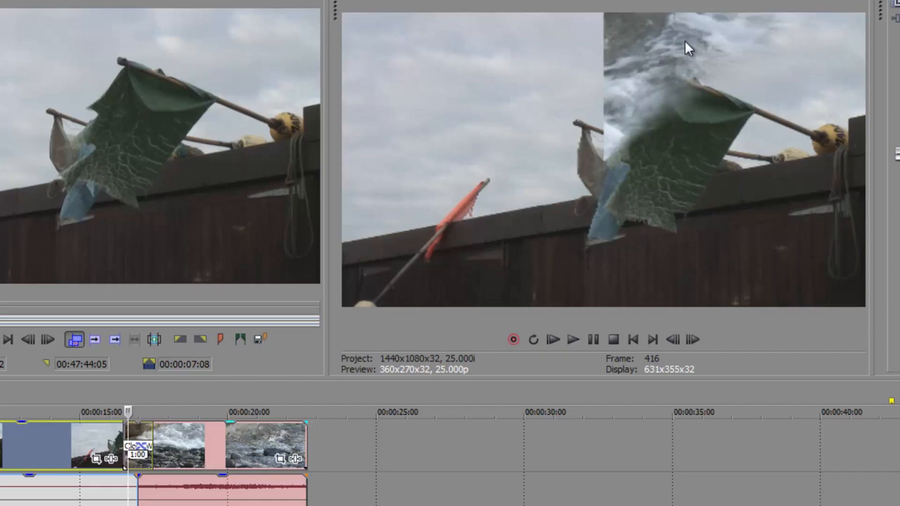
key("Right")
key("Right")
key("Right")
key("Right")
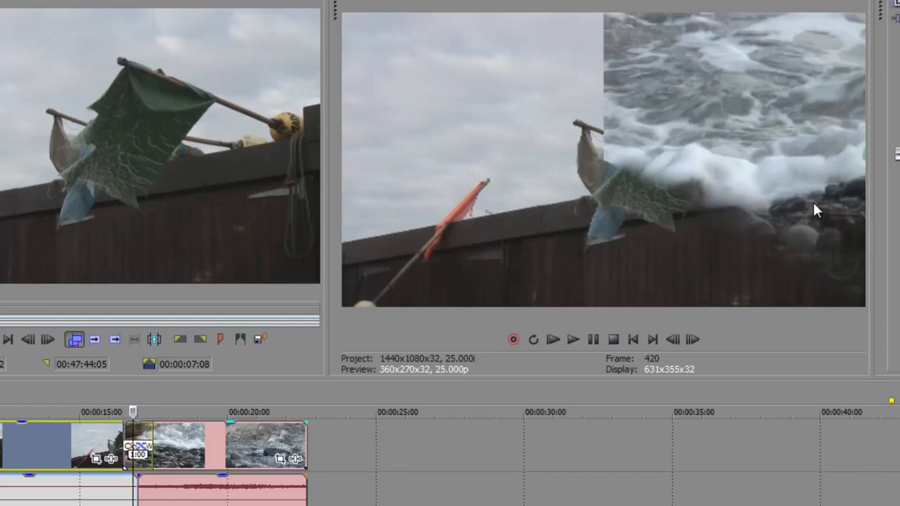
key("Right")
key("Right")
key("Right")
key("Right")
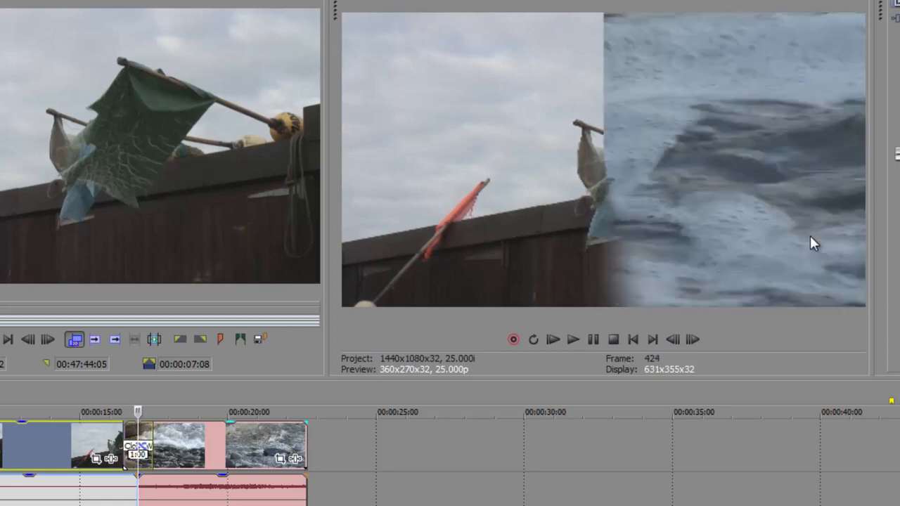
- Step back and forth between frames 423 and 424 to compare the incoming clip's picture on either side of the original cut
key("Left")
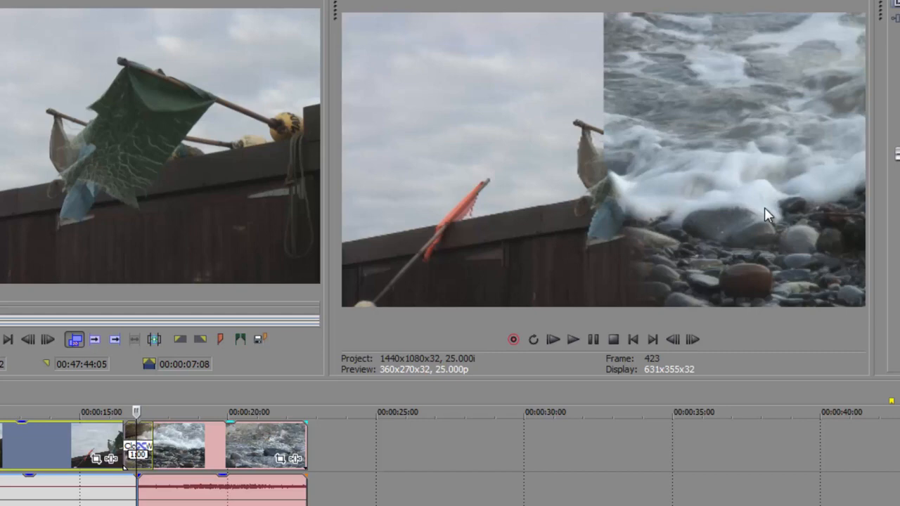
key("Right")
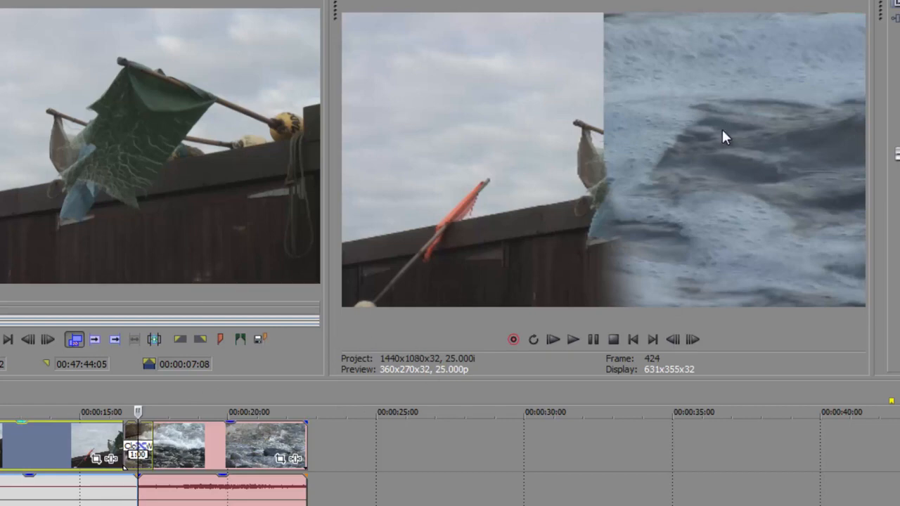
key("Left")
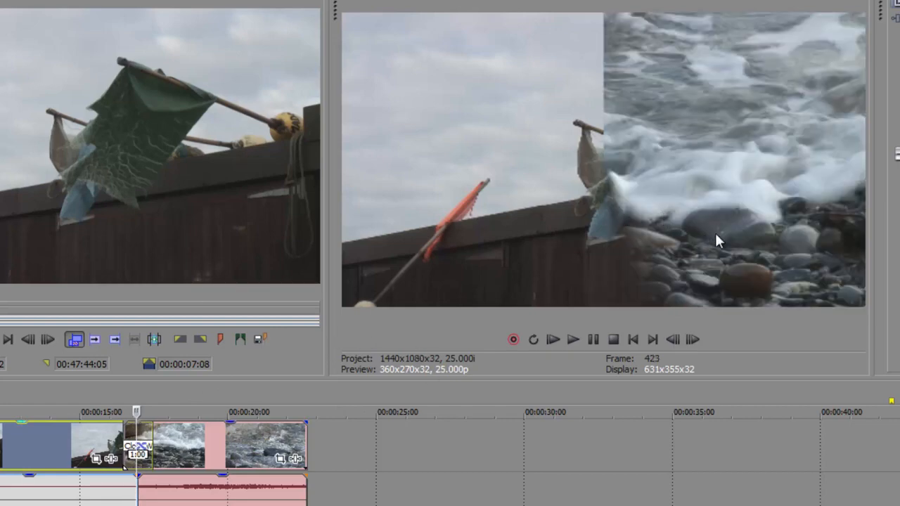
key("Right")
key("Left")
key("Right")
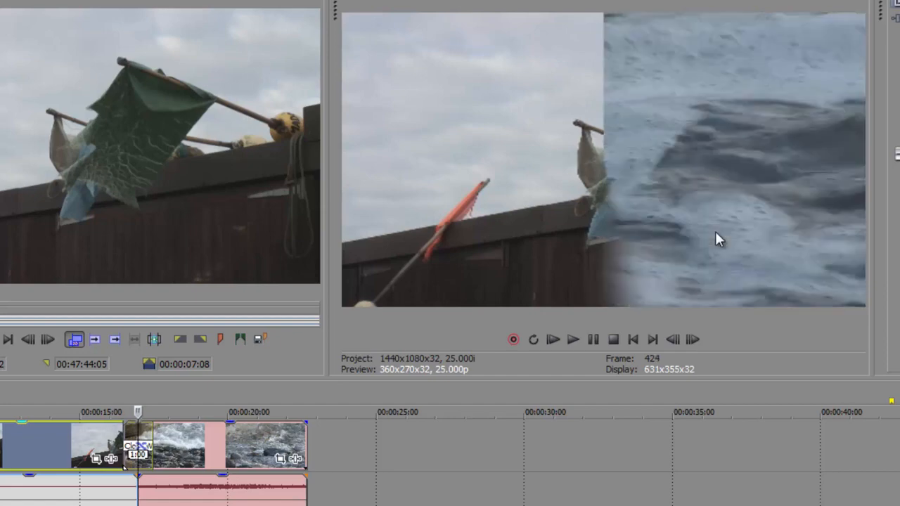
key("Left")
key("Right")
key("Left")
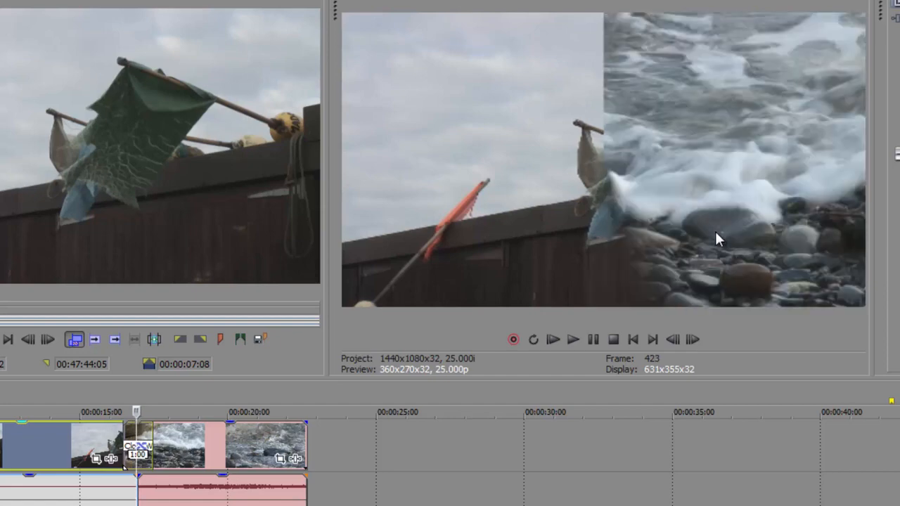
key("Right")
key("Left")
key("Right")
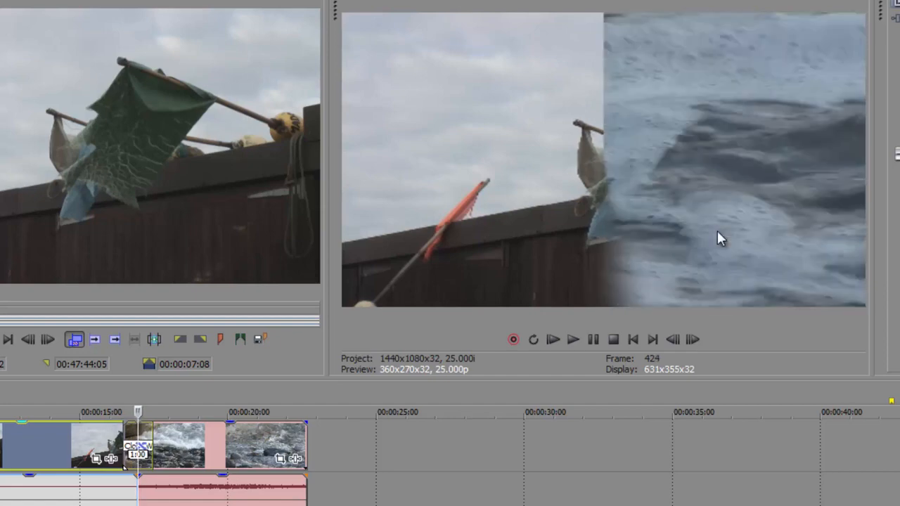
key("Left")
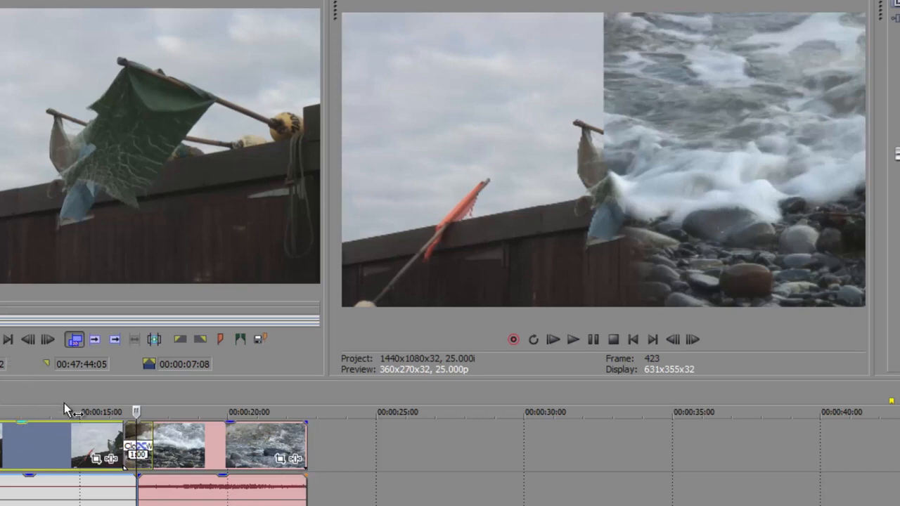
- Convert the Clock Wipe between the flags and pebbles clips back to a cut
right_click(139, 441)
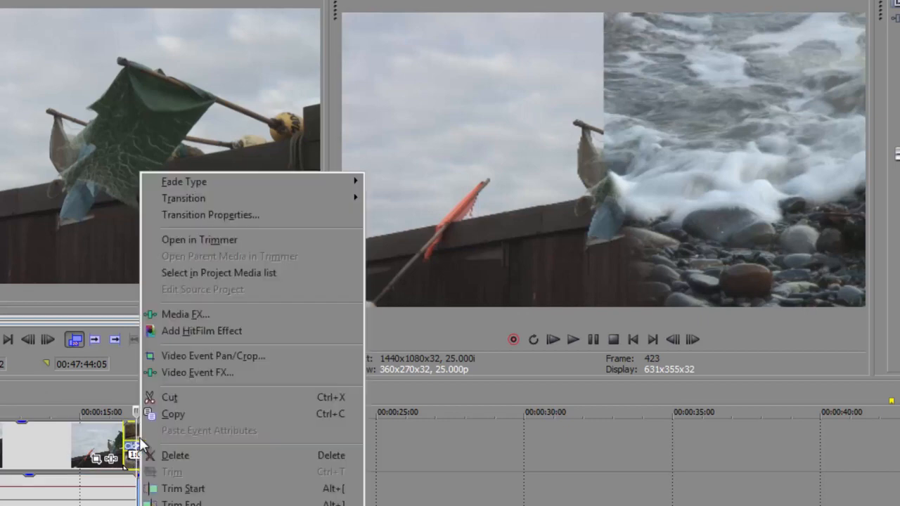
mouse_move(209, 198)
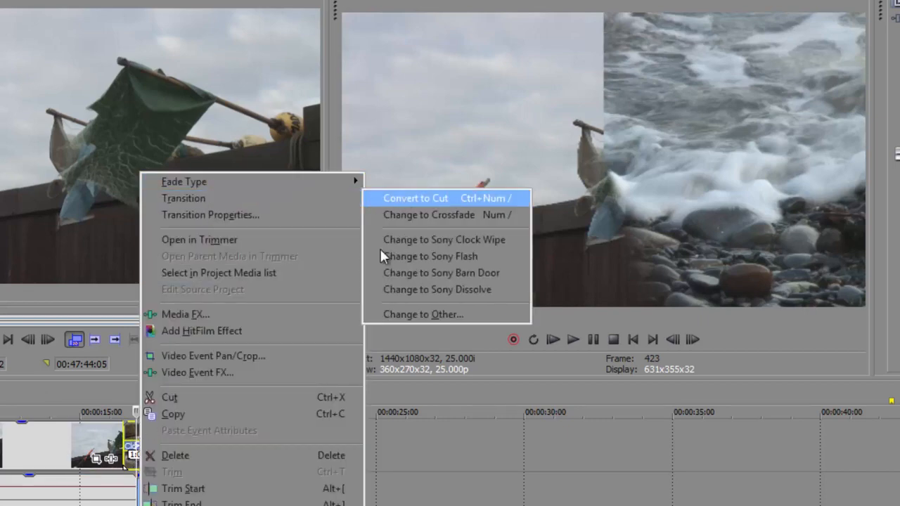
left_click(415, 198)
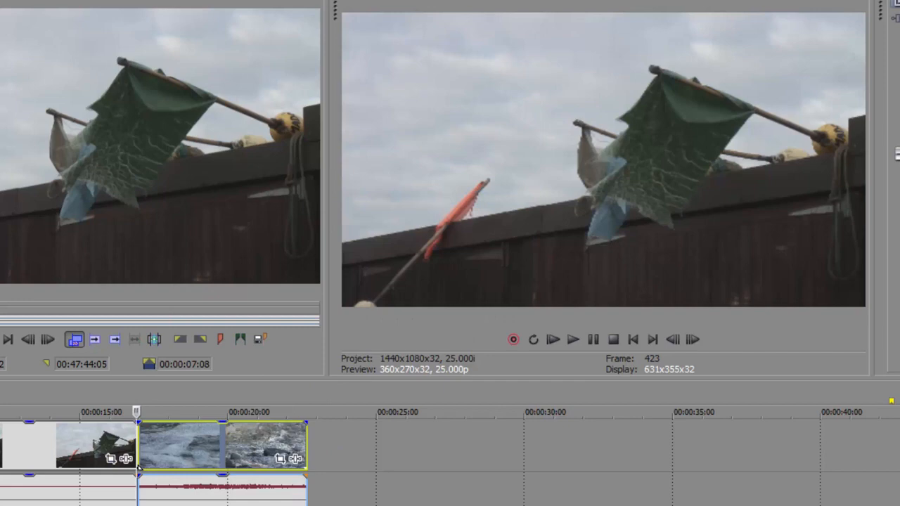
- Set the cut-to-overlap conversion alignment to After Cut in the editing preferences
left_click(0, 341)
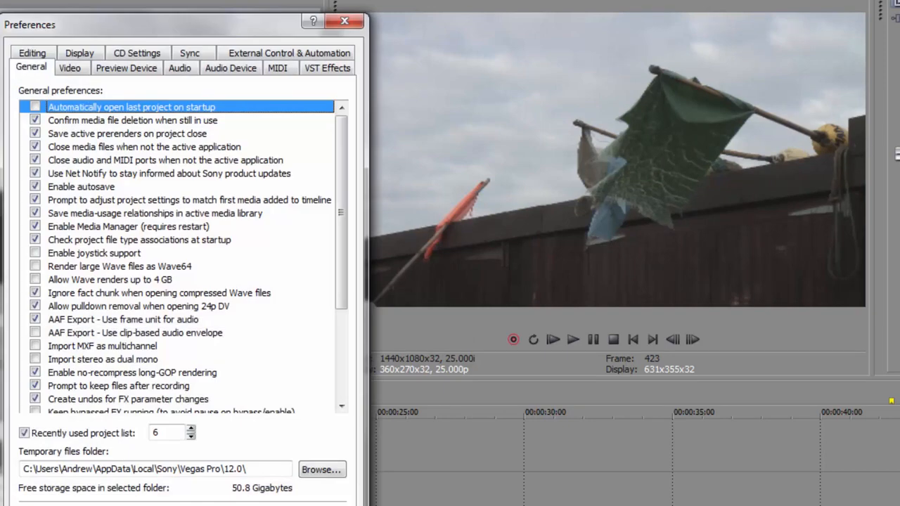
left_click(21, 50)
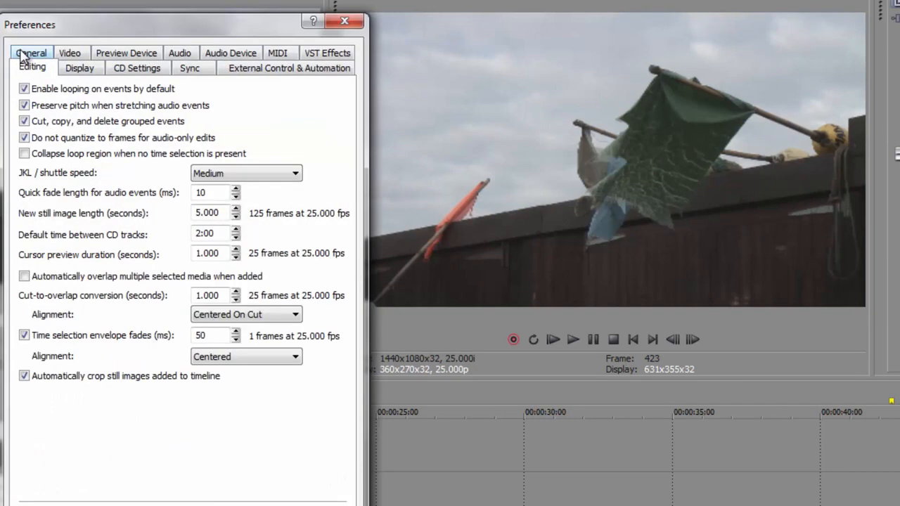
left_click(291, 314)
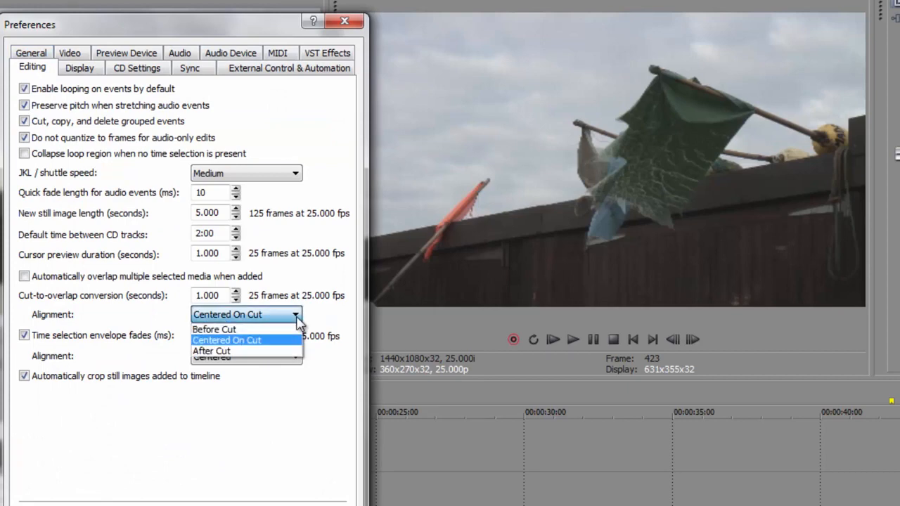
left_click(218, 351)
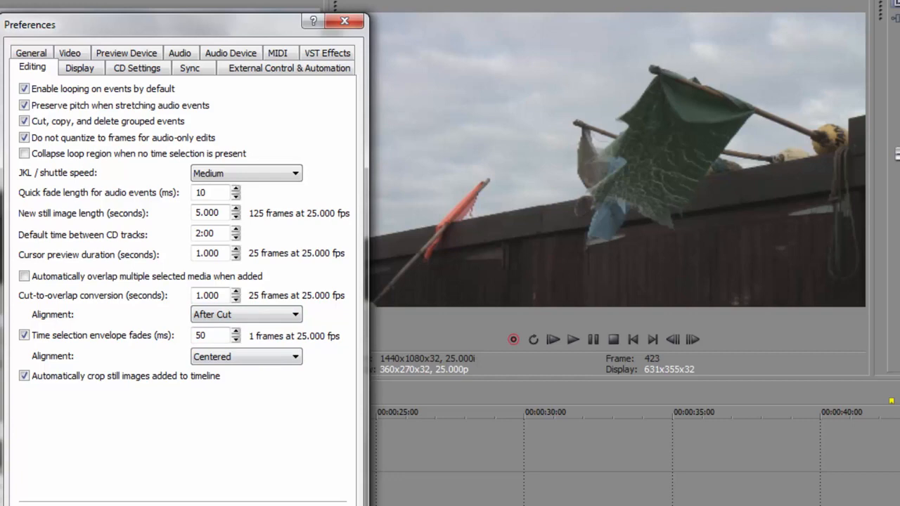
key("Return")
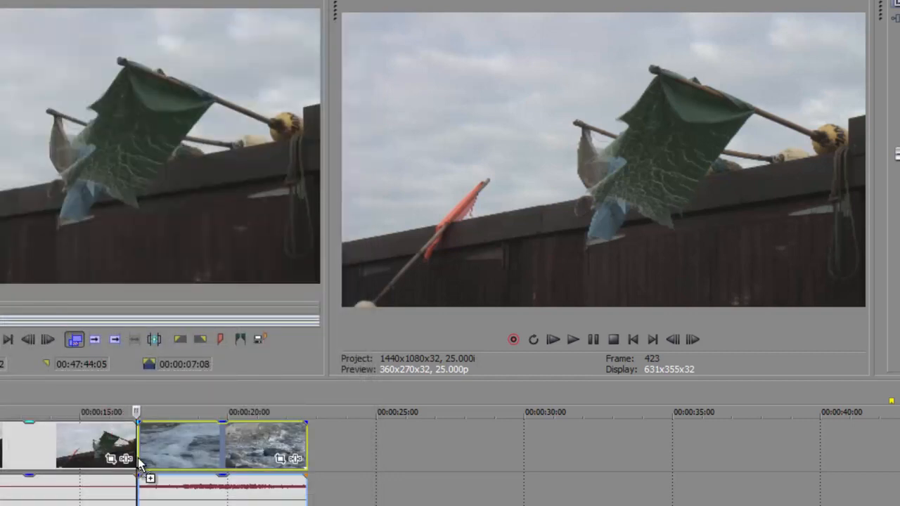
- Apply a Clock Wipe transition to the cut between the flags and pebbles clips
left_click(132, 470)
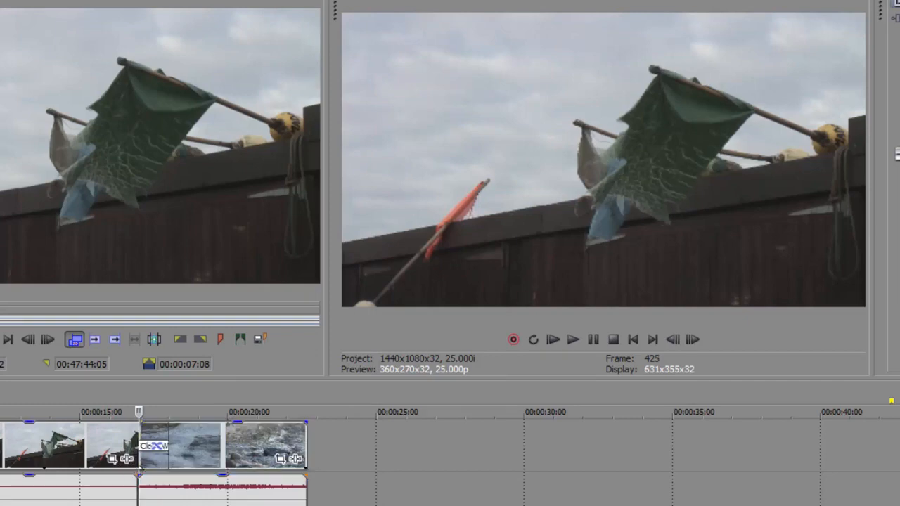
key("Up")
key("Up")
key("Up")
key("Up")
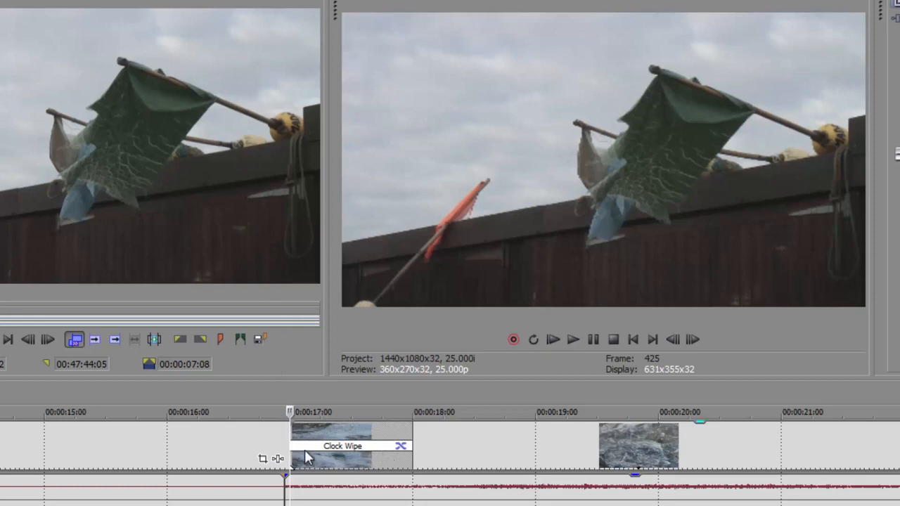
- Step frame by frame from just before the new Clock Wipe through to its end and partway back to examine both clips
double_click(279, 454)
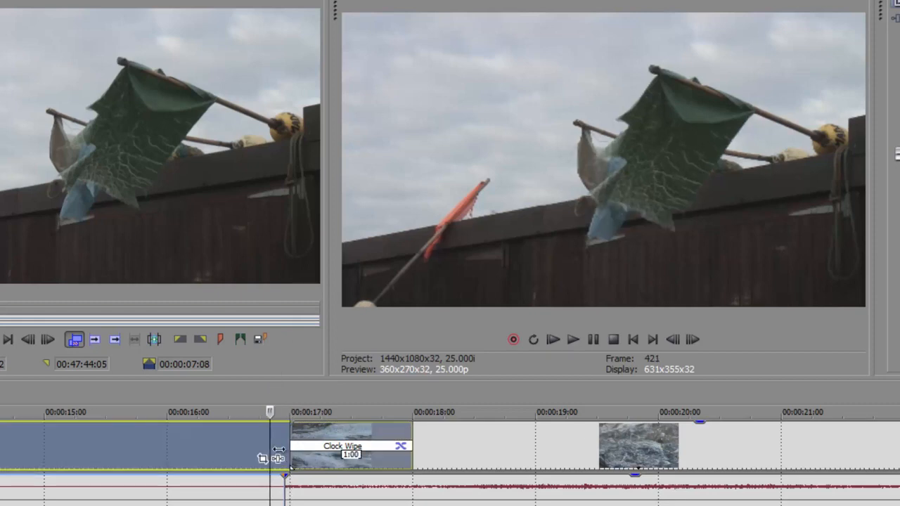
key("Right")
key("Right")
key("Right")
key("Right")
key("Right")
key("Right")
key("Right")
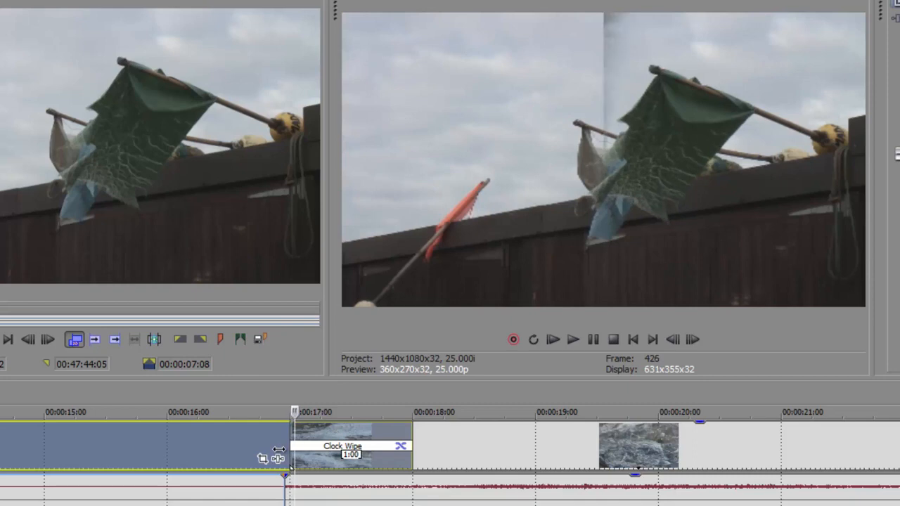
key("Right")
key("Right")
key("Right")
key("Right")
key("Right")
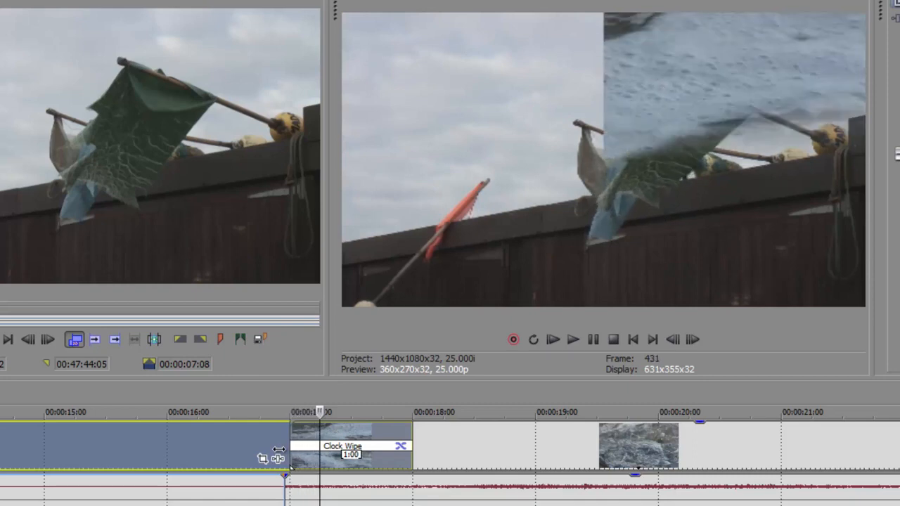
key("Right")
key("Right")
key("Right")
key("Right")
key("Right")
key("Right")
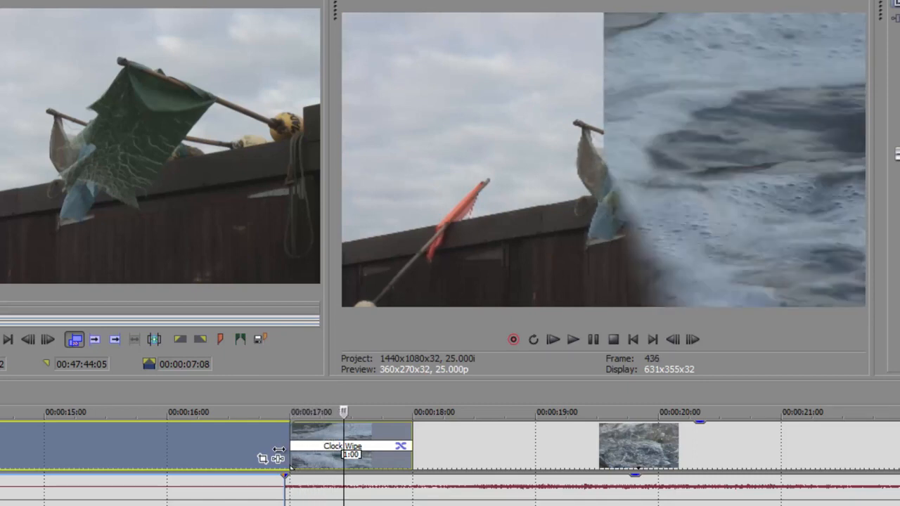
key("Right")
key("Right")
key("Right")
key("Right")
key("Right")
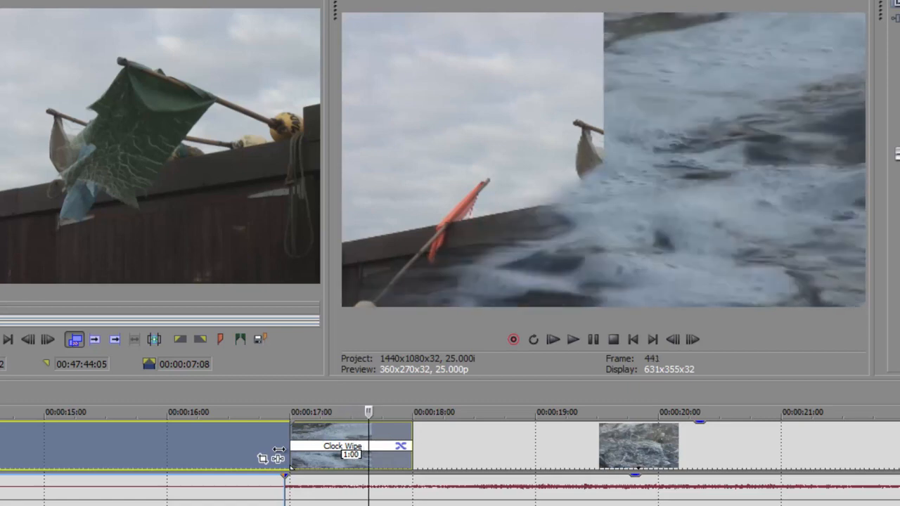
key("Right")
key("Right")
key("Right")
key("Right")
key("Right")
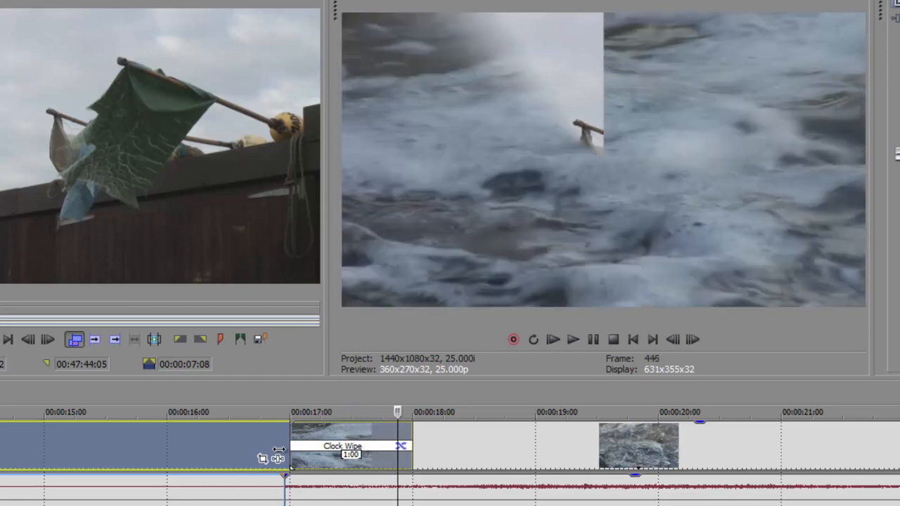
key("Right")
key("Right")
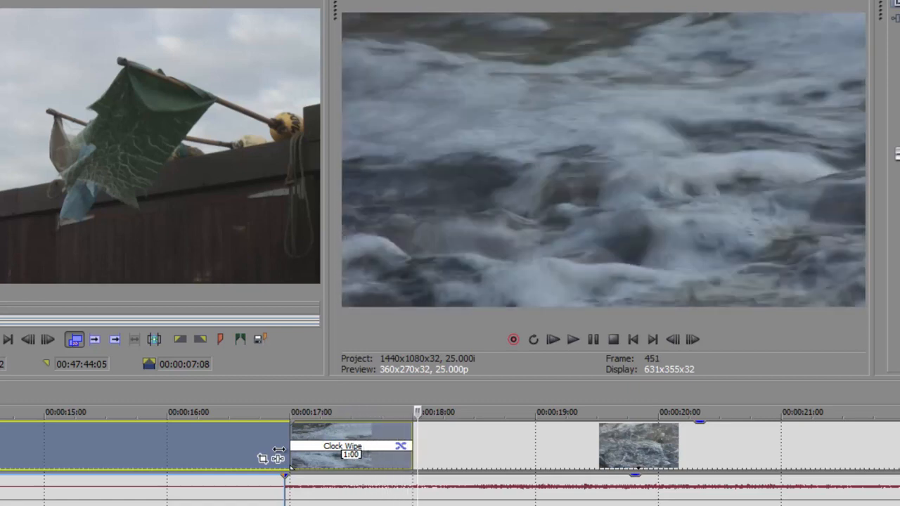
key("Left")
key("Left")
key("Left")
key("Left")
key("Left")
key("Left")
key("Left")
key("Left")
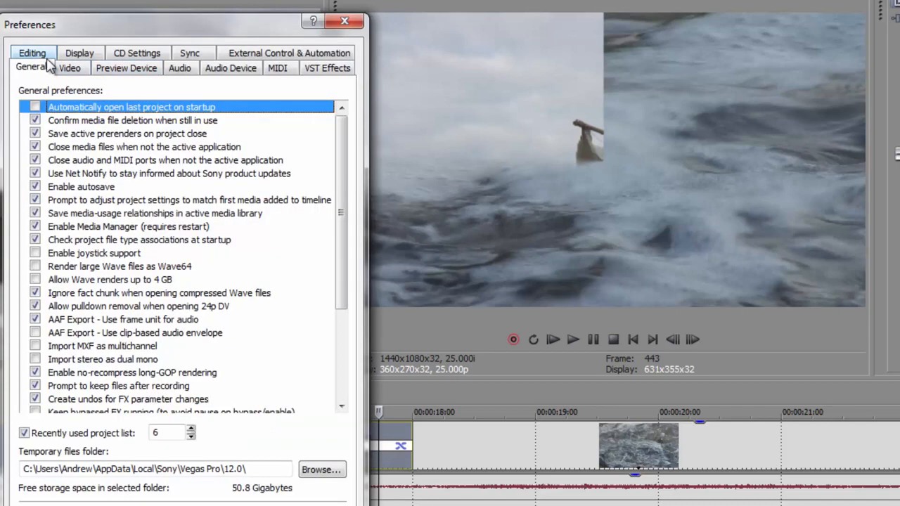
- Review the alignment options for cut-to-overlap conversion in the editing preferences and leave without saving changes
left_click(33, 54)
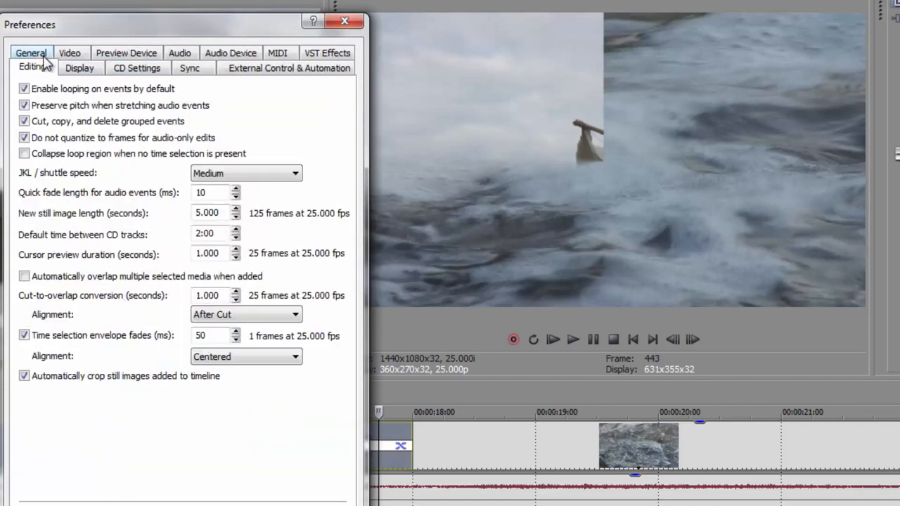
left_click(222, 315)
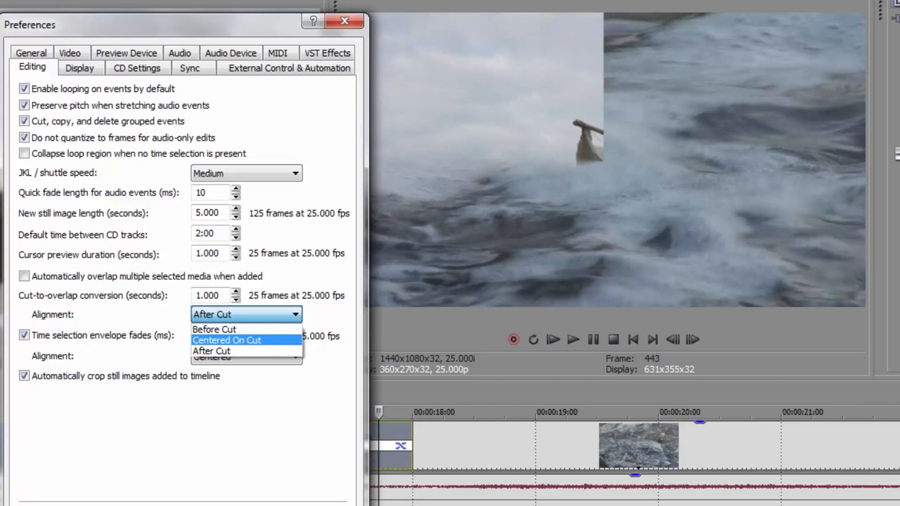
left_click(163, 29)
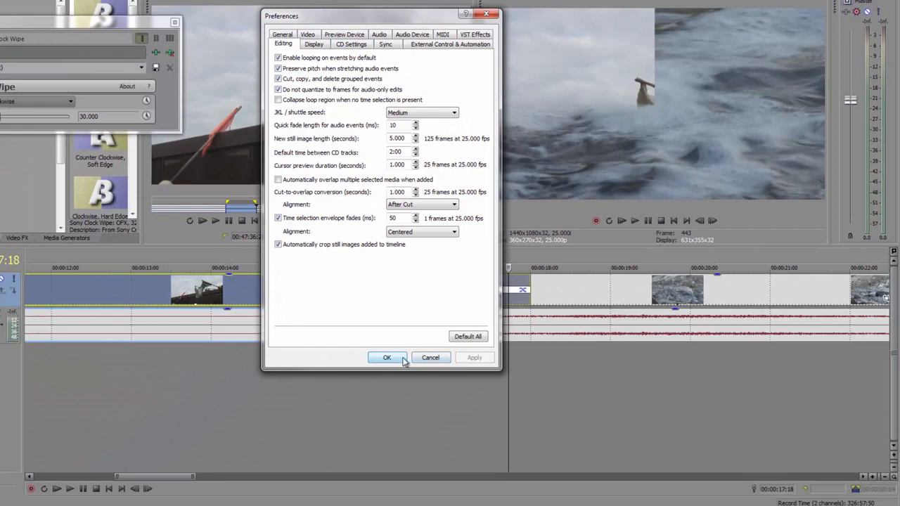
left_click(430, 357)
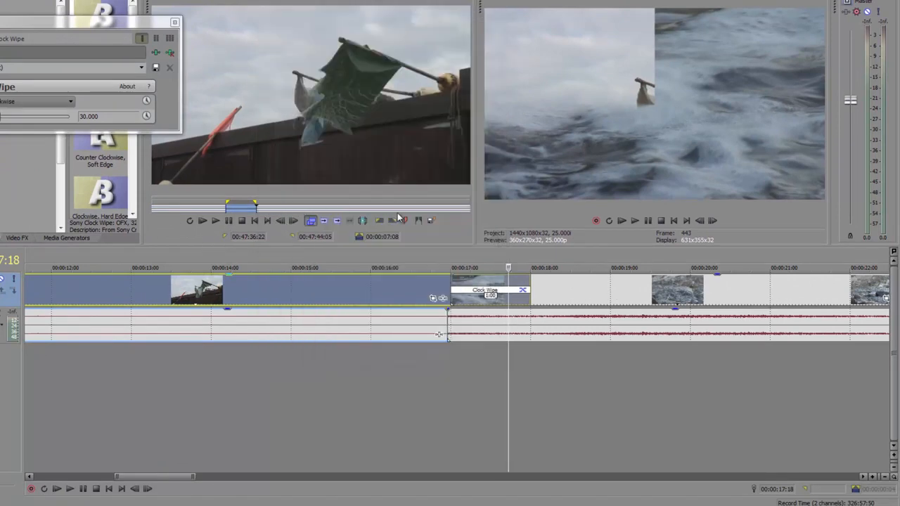
- Set the cut-to-overlap conversion alignment to Centered On Cut in the editing preferences
left_click(0, 0)
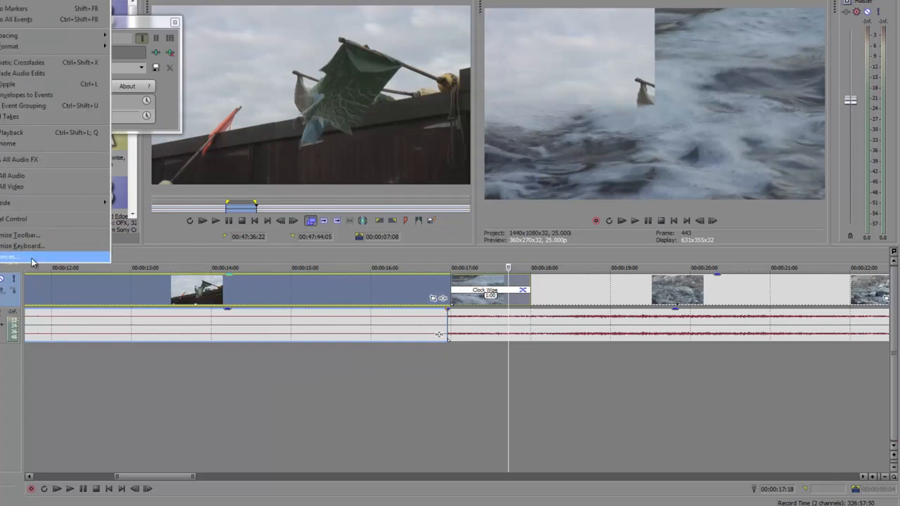
left_click(31, 259)
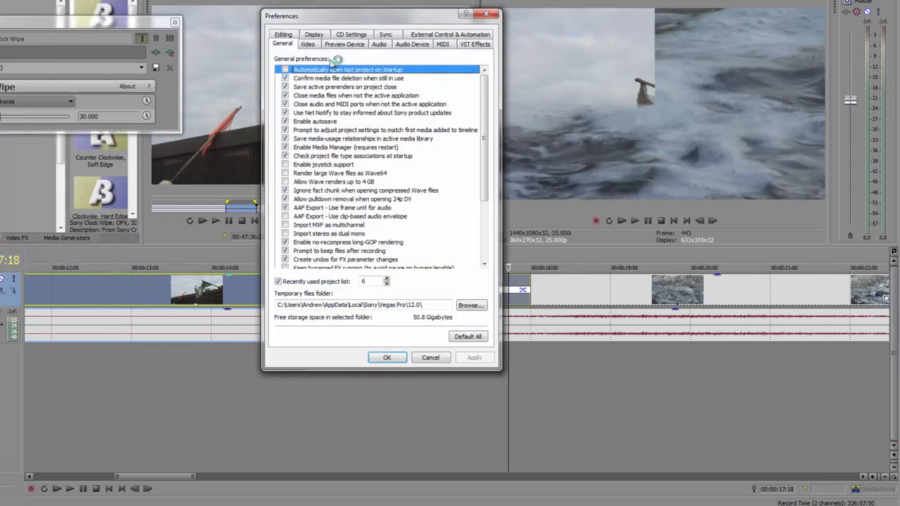
left_click(286, 37)
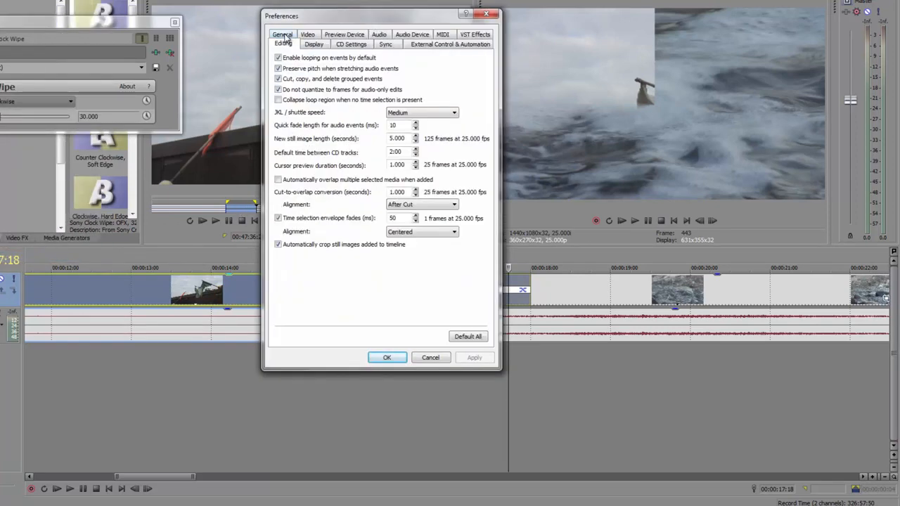
left_click(406, 204)
left_click(422, 220)
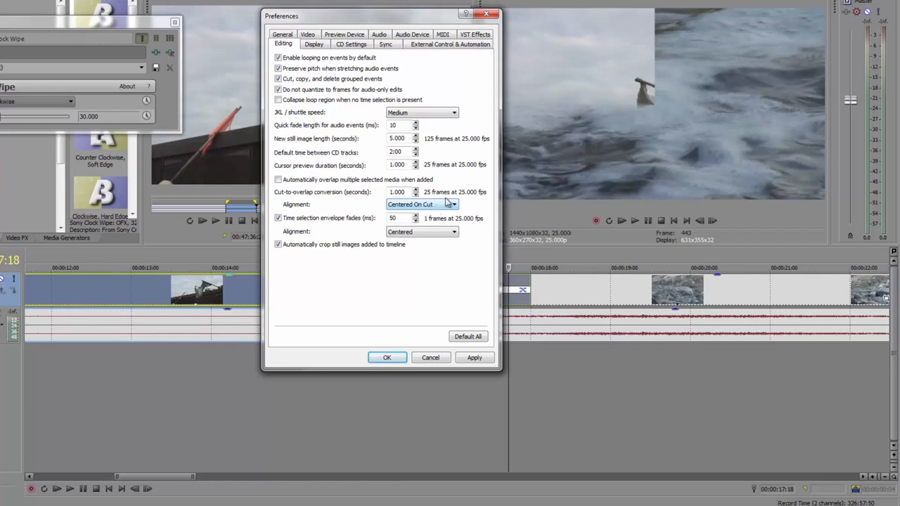
left_click(445, 207)
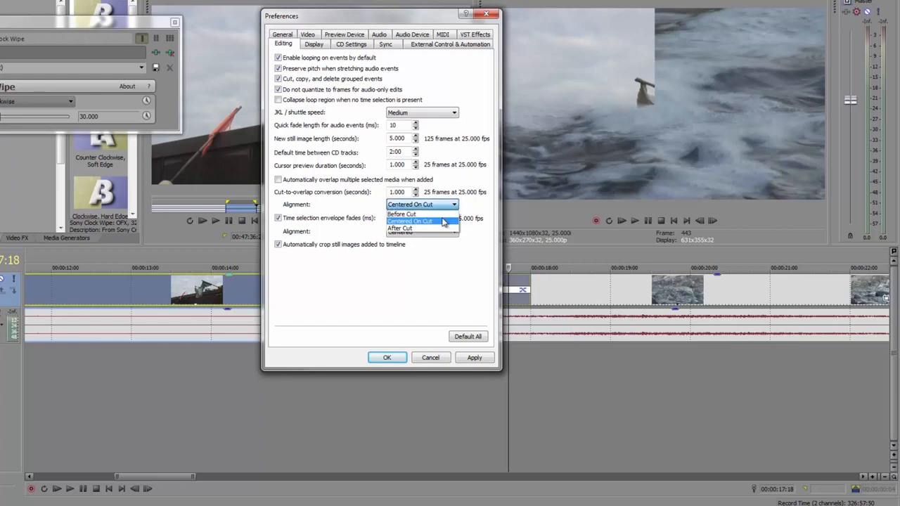
left_click(444, 222)
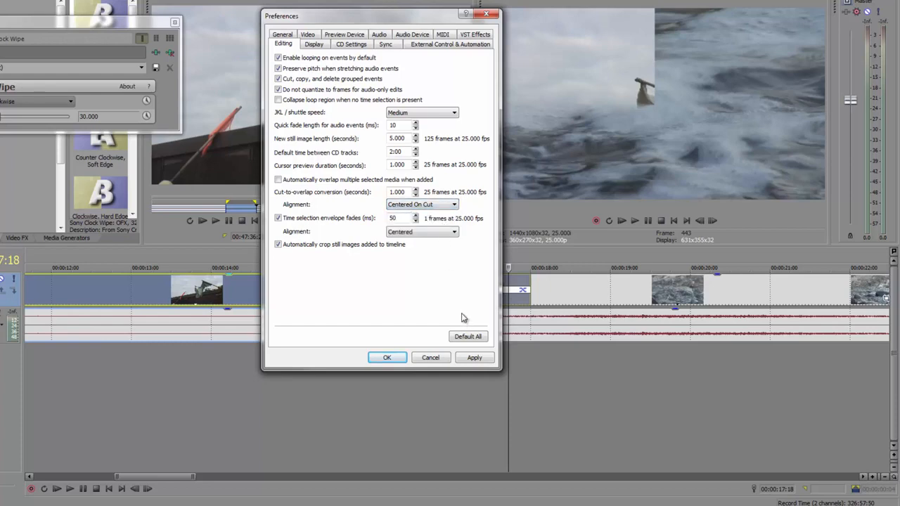